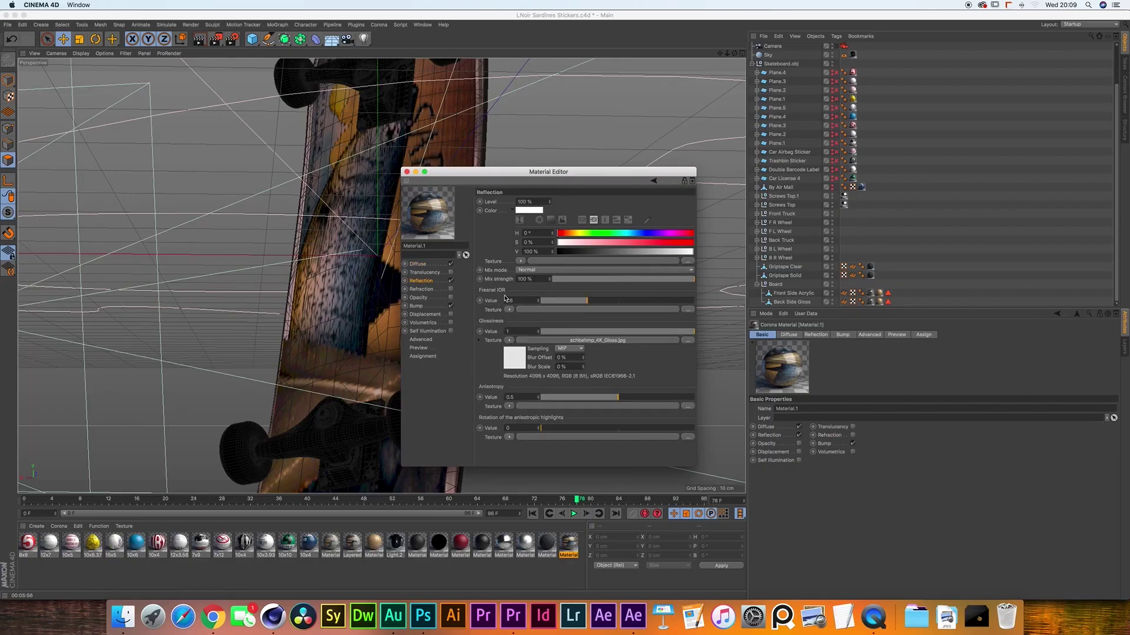
# Inspect the Reflection glossiness texture and Bump channel, return to Diffuse, and close the editor
pyautogui.click(513, 356)
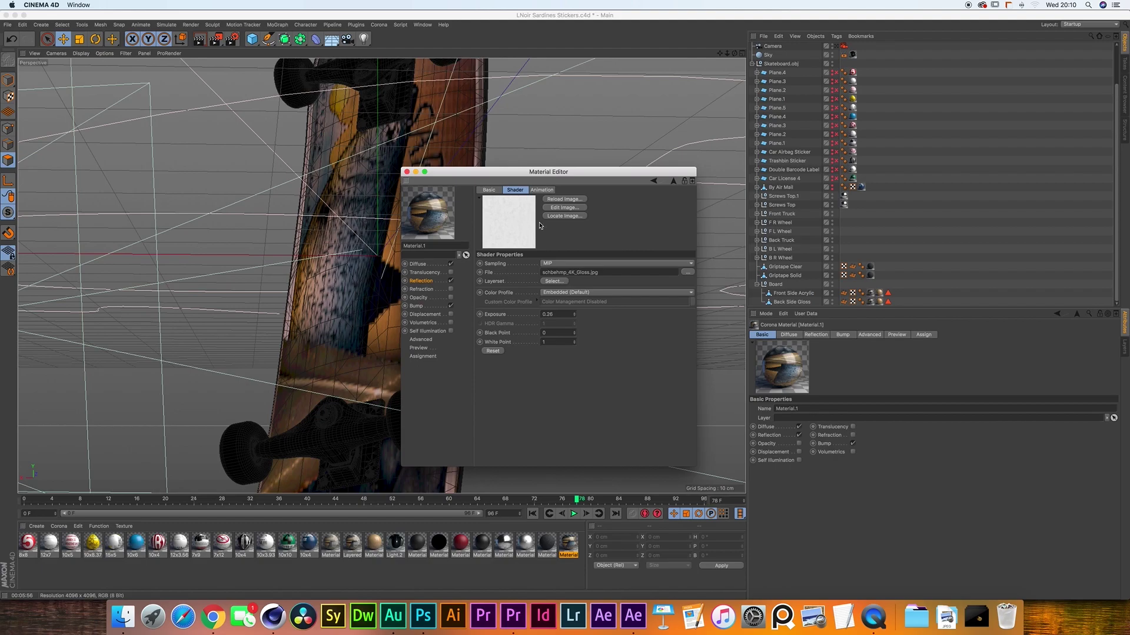
pyautogui.click(418, 307)
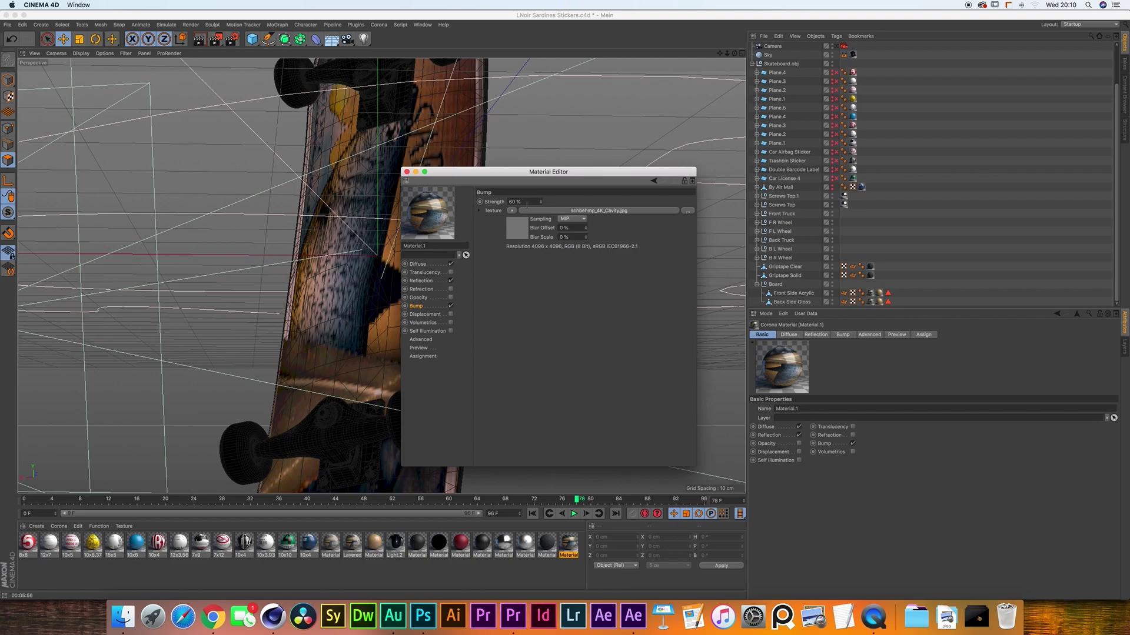
pyautogui.click(420, 264)
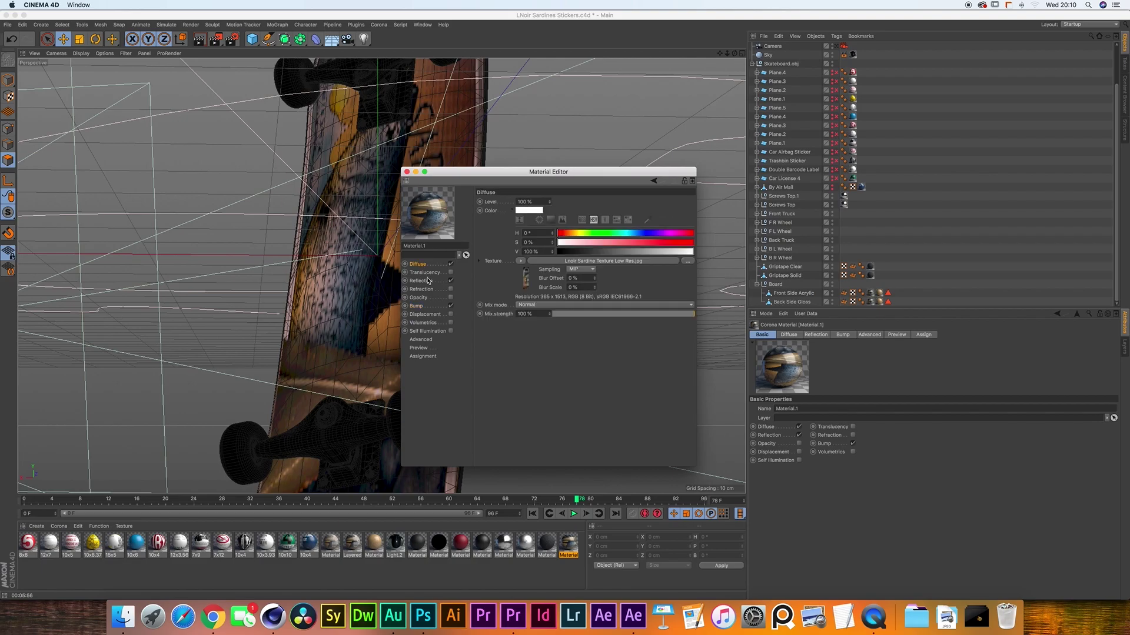
pyautogui.click(426, 280)
pyautogui.click(421, 265)
pyautogui.press('super+w')
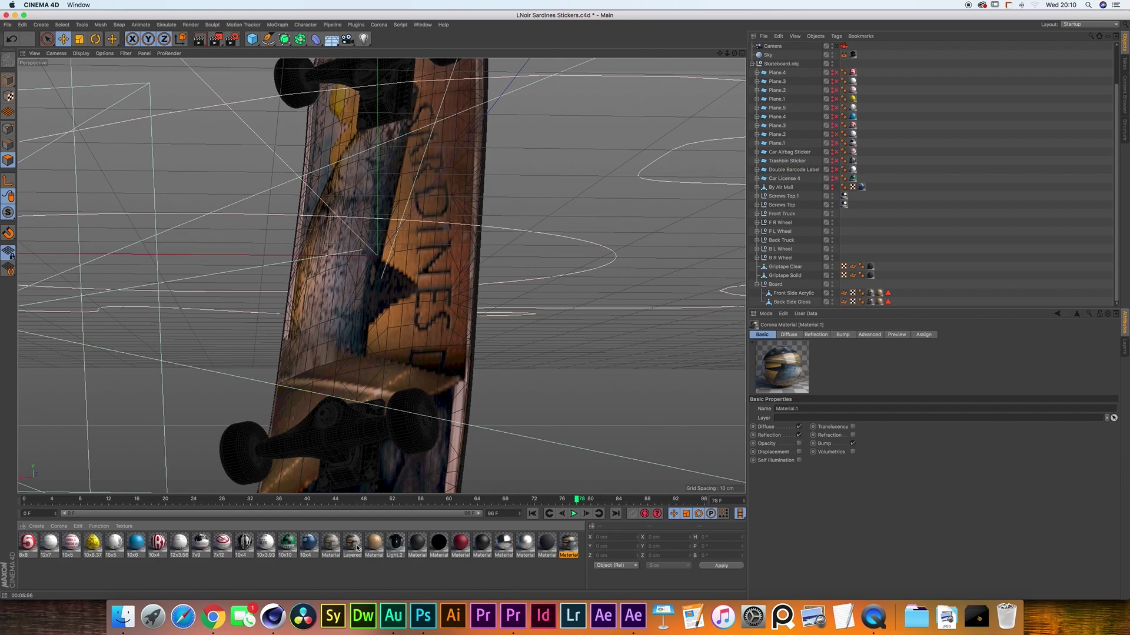
# Apply the Layered material to Back Side Gloss and open the Corona Node material editor
pyautogui.moveTo(357, 548); pyautogui.dragTo(876, 308)
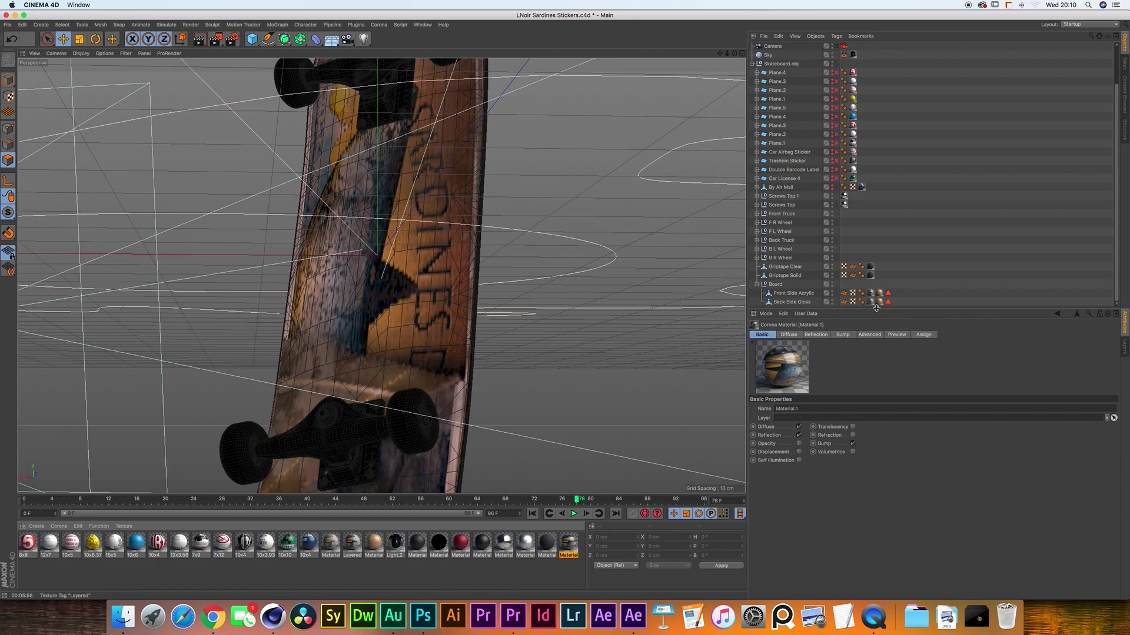
pyautogui.click(375, 24)
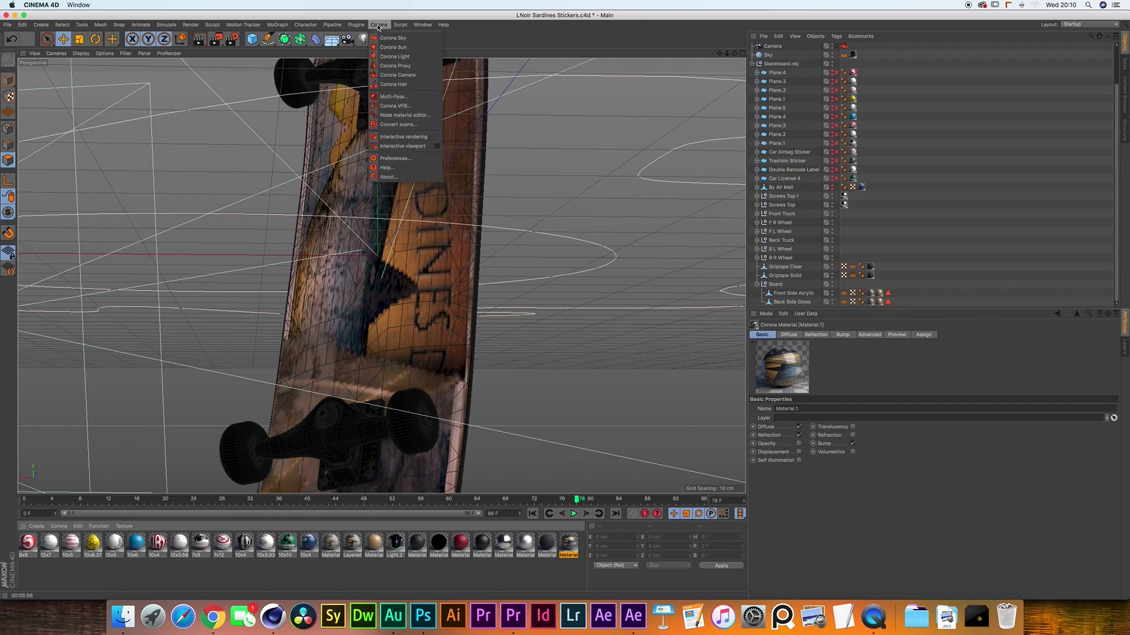
pyautogui.click(389, 116)
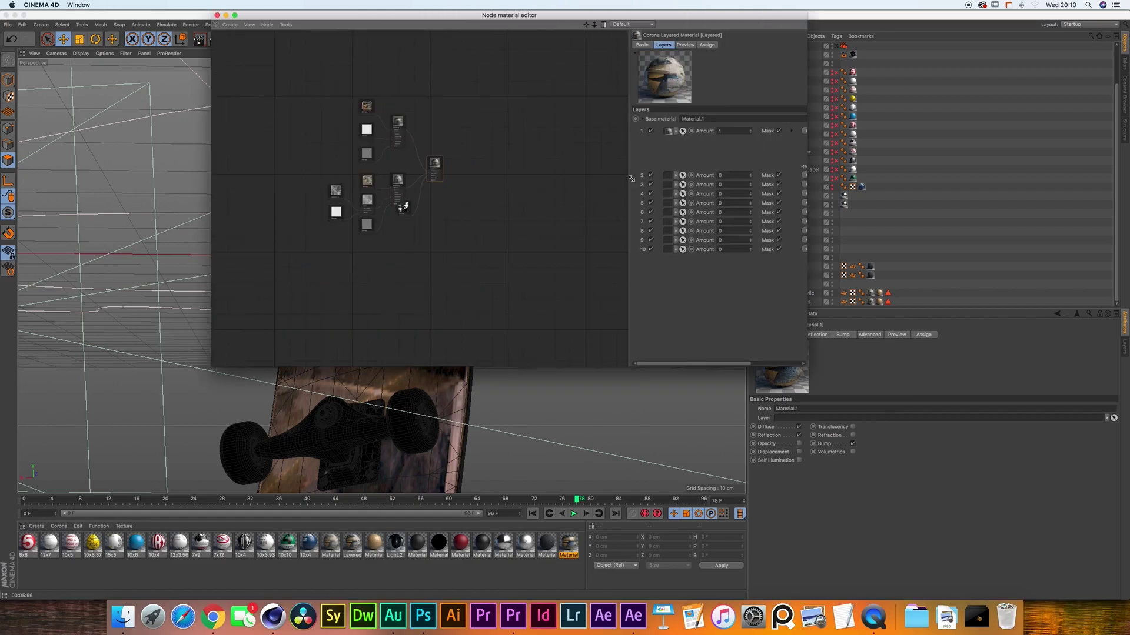
# Tidy the graph: nudge the Layered node left and shift the grunge, Cavity, Gloss and sardine Bitmap nodes down
pyautogui.moveTo(400, 215); pyautogui.dragTo(397, 229)
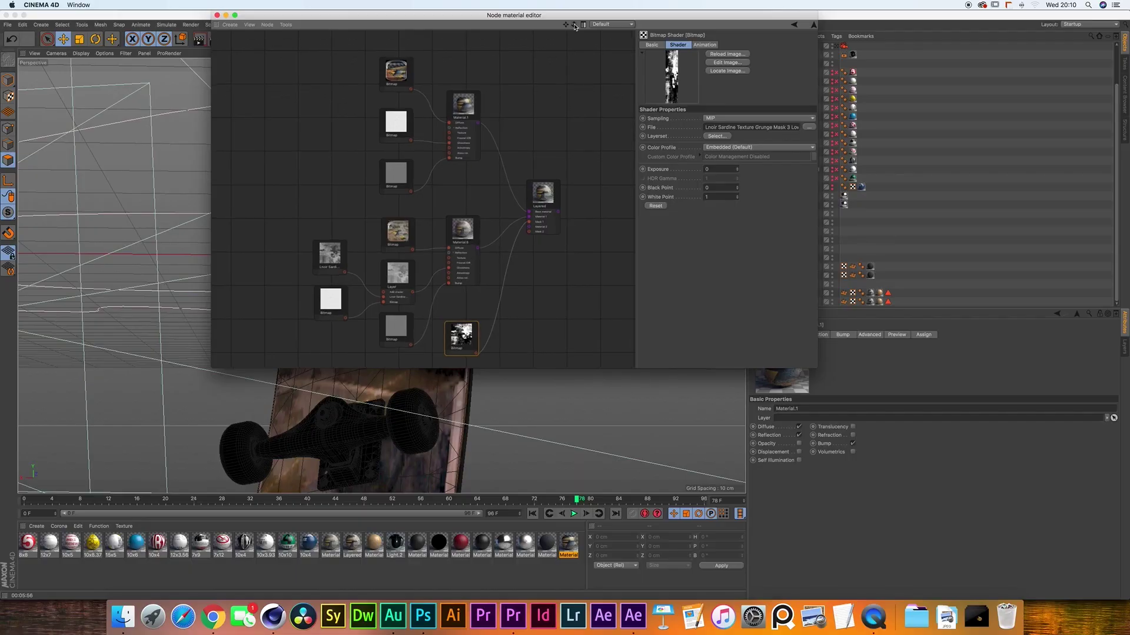
pyautogui.click(536, 207)
pyautogui.moveTo(537, 205); pyautogui.dragTo(534, 204)
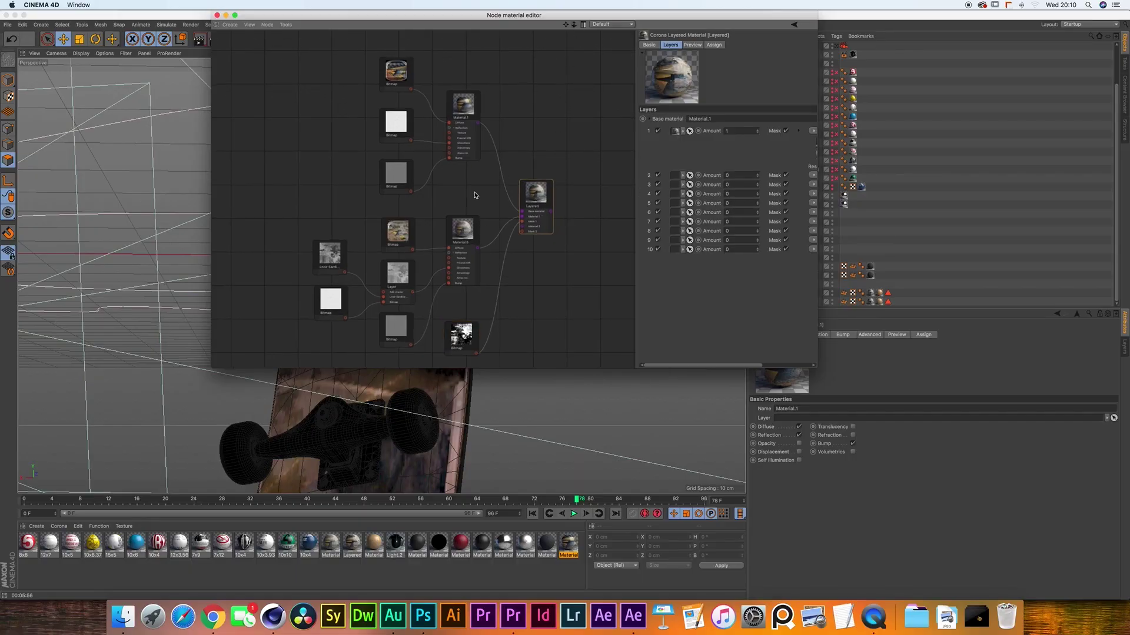
pyautogui.moveTo(402, 178); pyautogui.dragTo(404, 190)
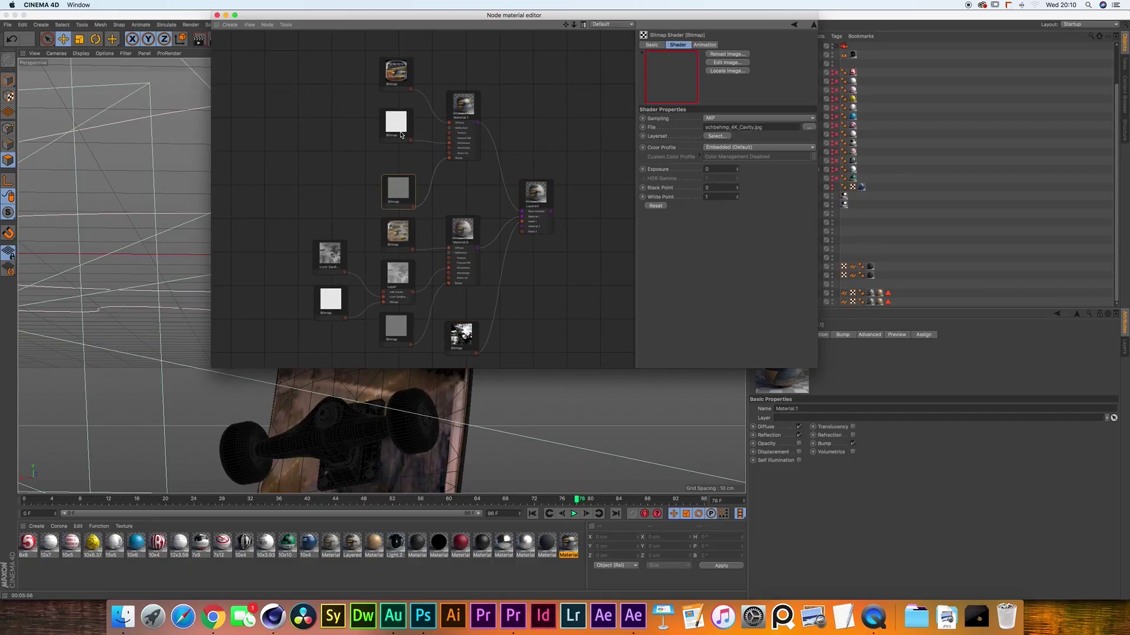
pyautogui.moveTo(401, 133); pyautogui.dragTo(401, 146)
pyautogui.moveTo(394, 81); pyautogui.dragTo(396, 95)
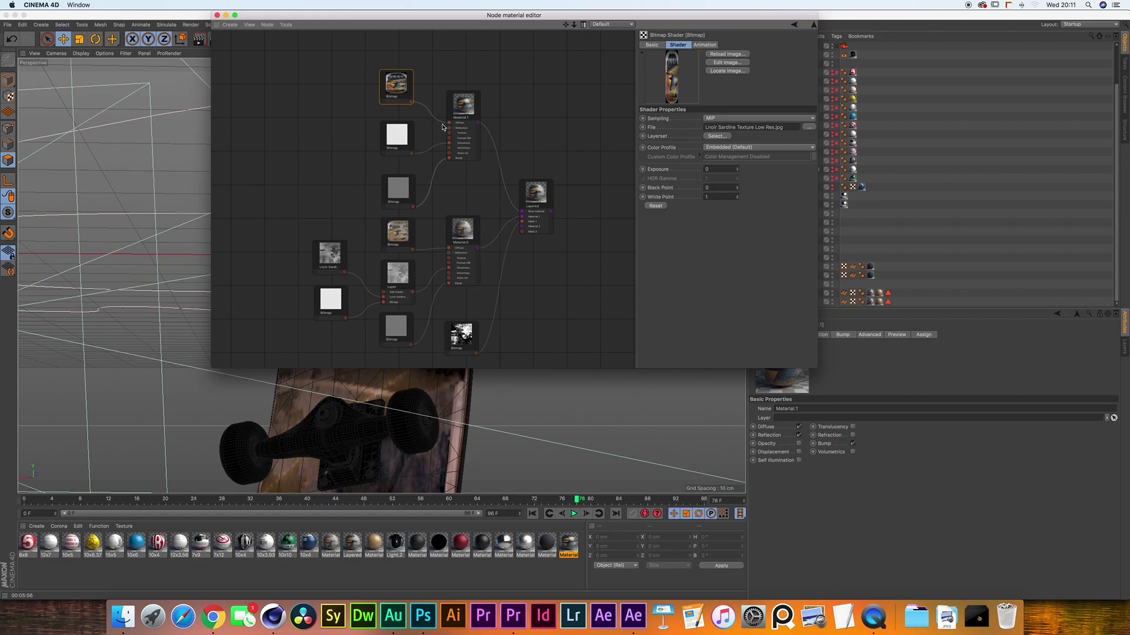
pyautogui.click(534, 197)
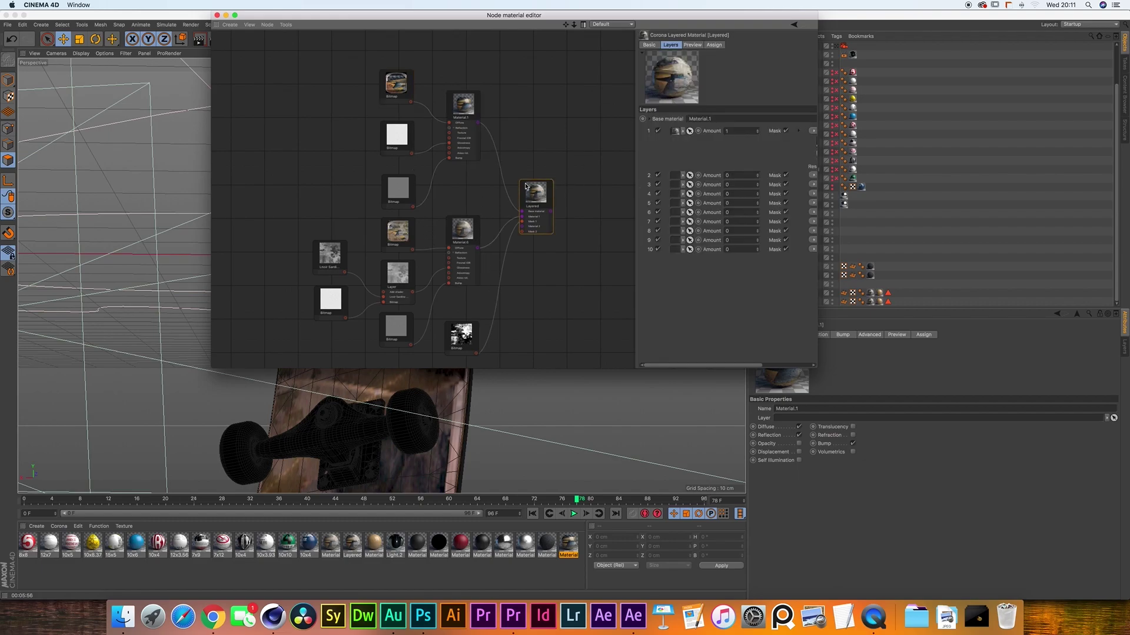
pyautogui.click(462, 117)
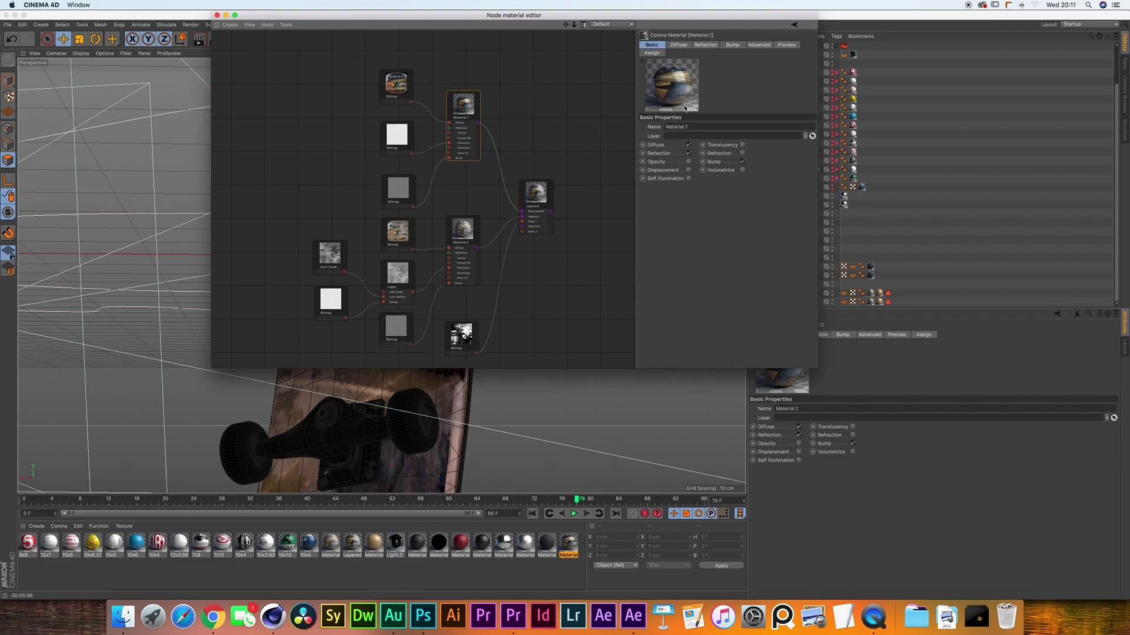
pyautogui.click(467, 272)
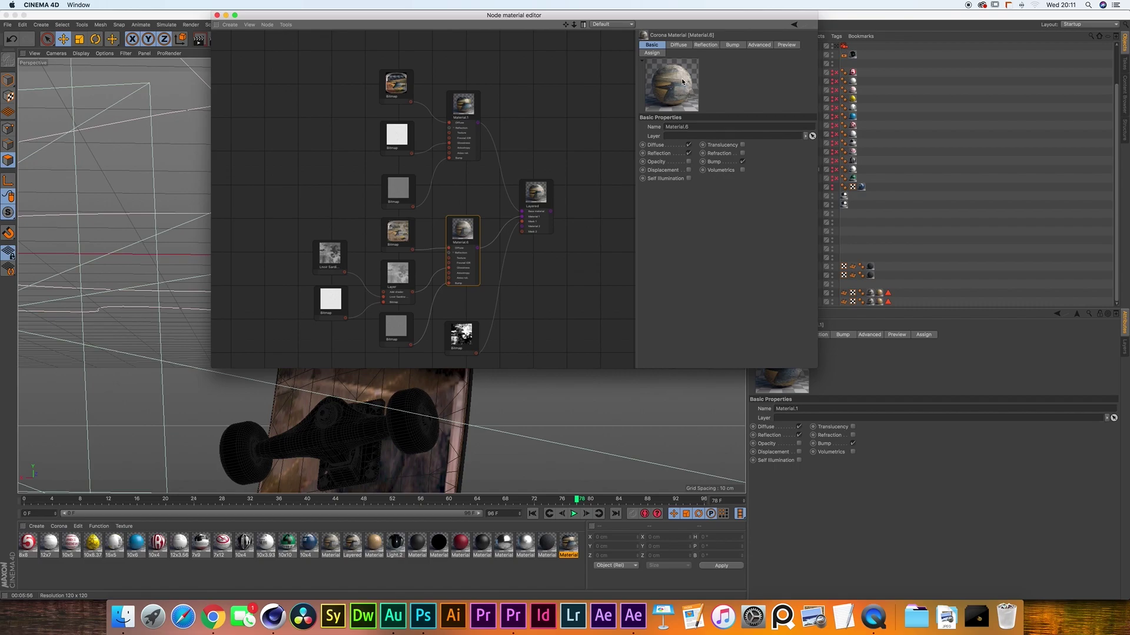
pyautogui.click(462, 334)
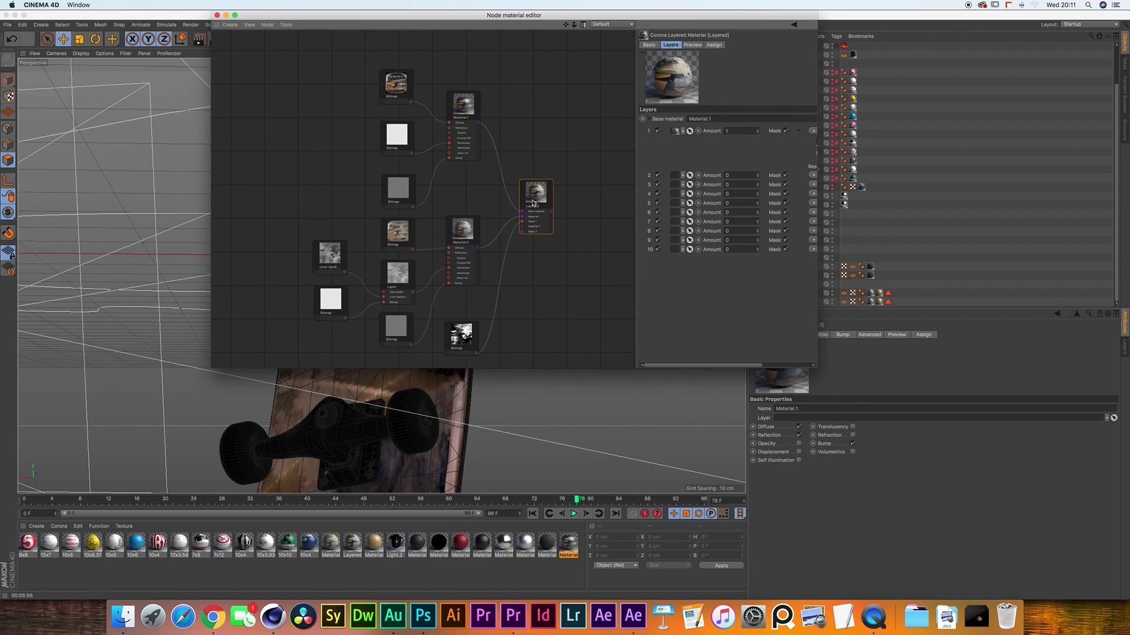
pyautogui.click(465, 234)
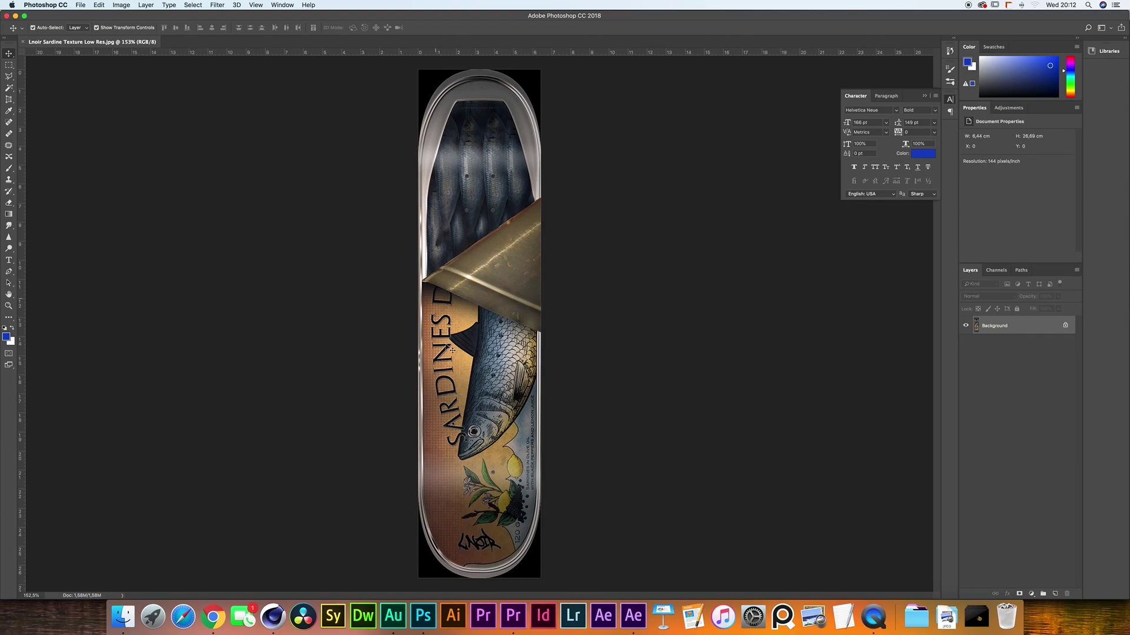
# Bring up the LNoir Skateboard Designs folder and preview the first leaking-stain decal
pyautogui.press('super+Tab')
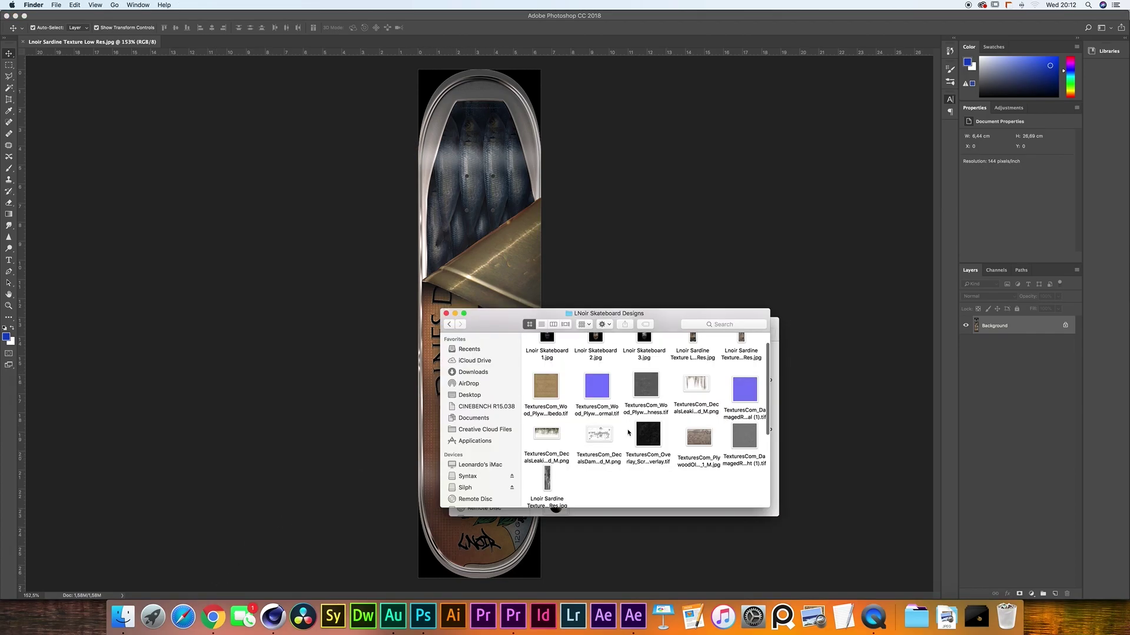
pyautogui.scroll(2, 628, 433)
pyautogui.click(685, 416)
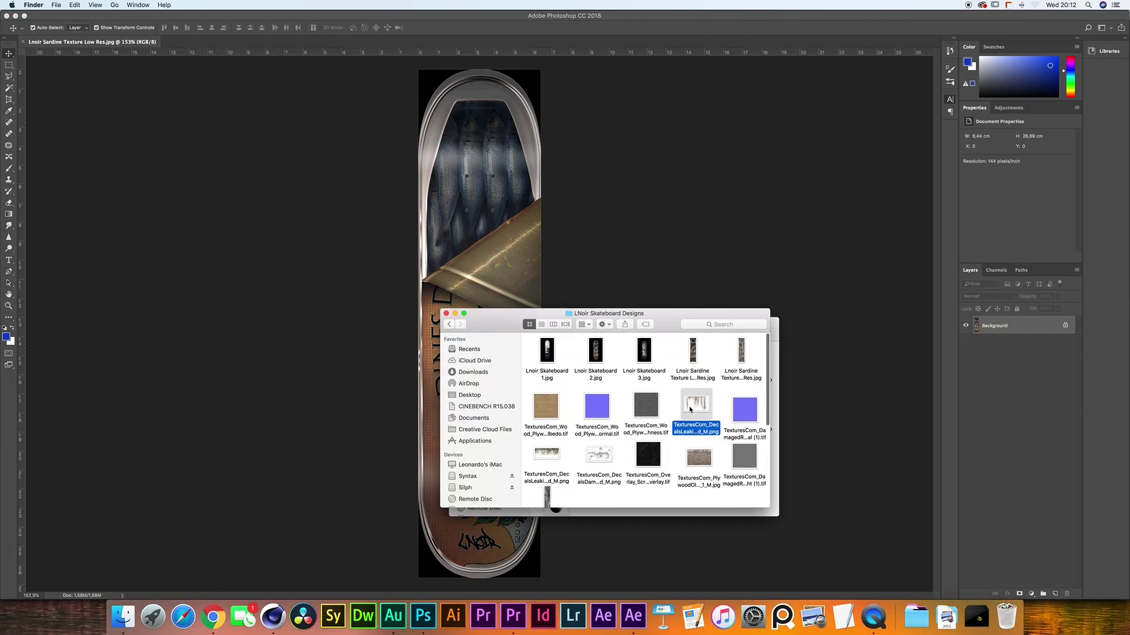
pyautogui.press('space')
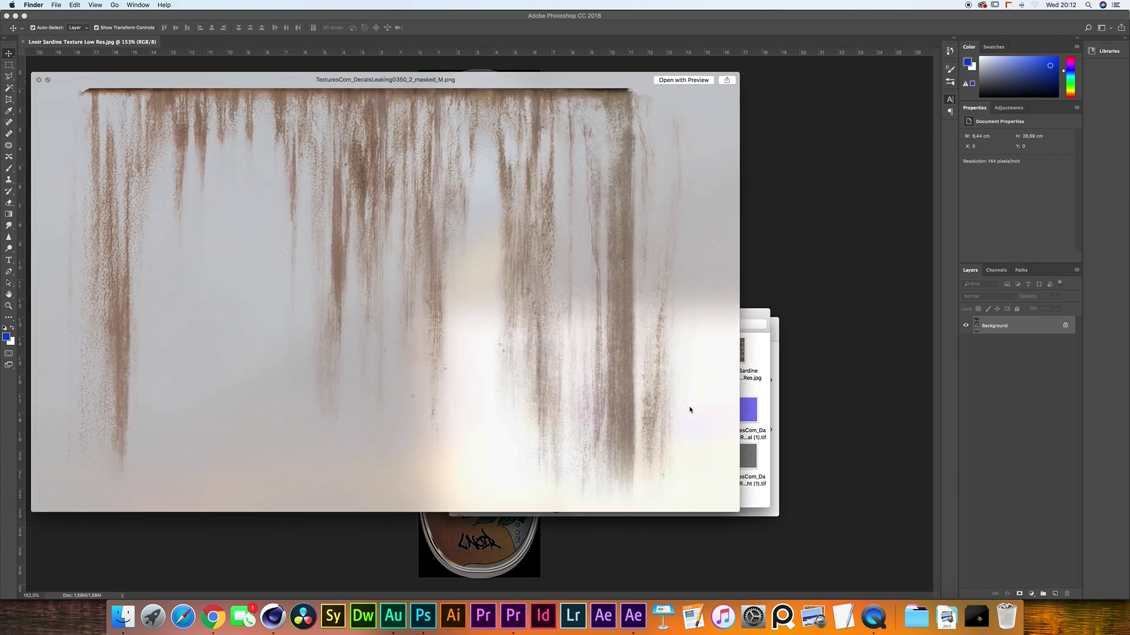
pyautogui.press('space')
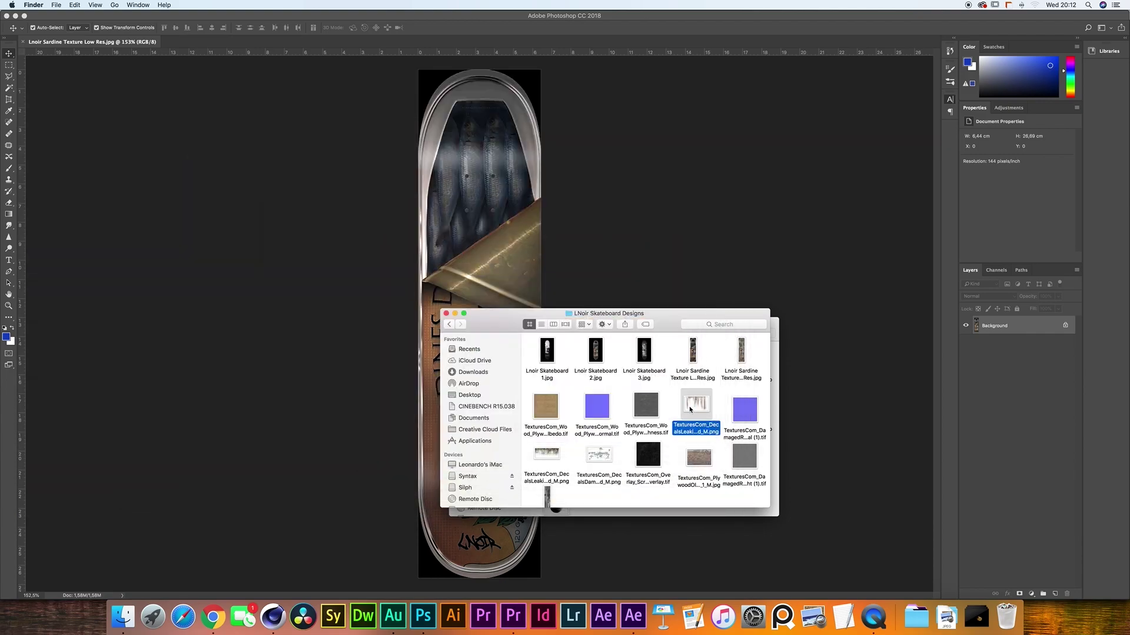
# Preview a second leaking-stain decal, then the damaged plaster decal
pyautogui.scroll(-2, 690, 410)
pyautogui.click(567, 407)
pyautogui.press('space')
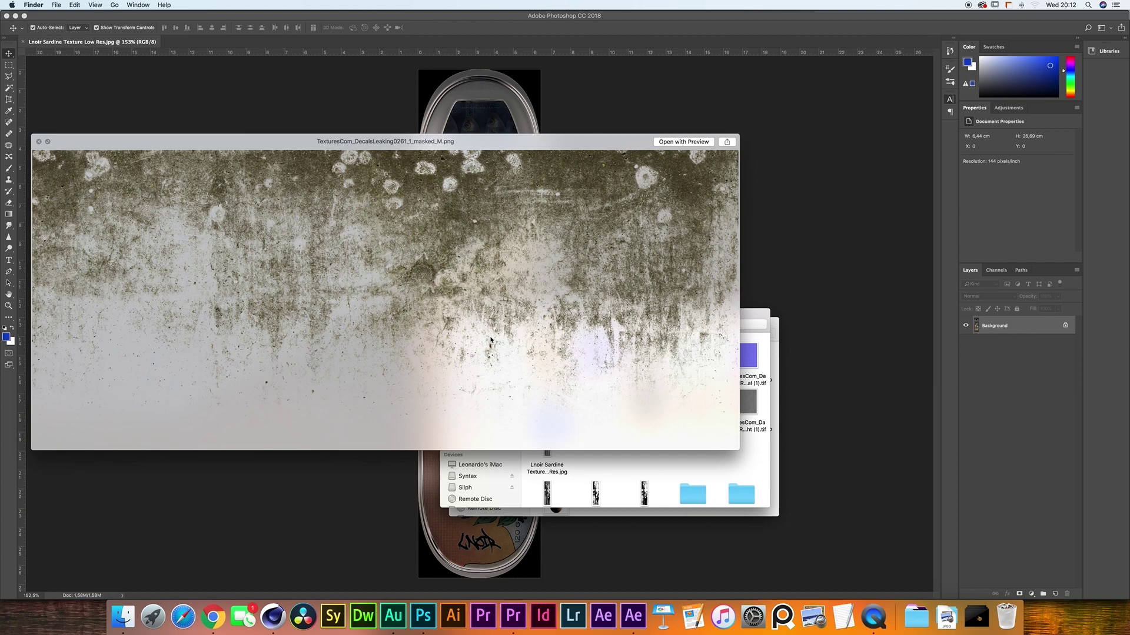
pyautogui.press('space')
pyautogui.press('Left')
pyautogui.press('space')
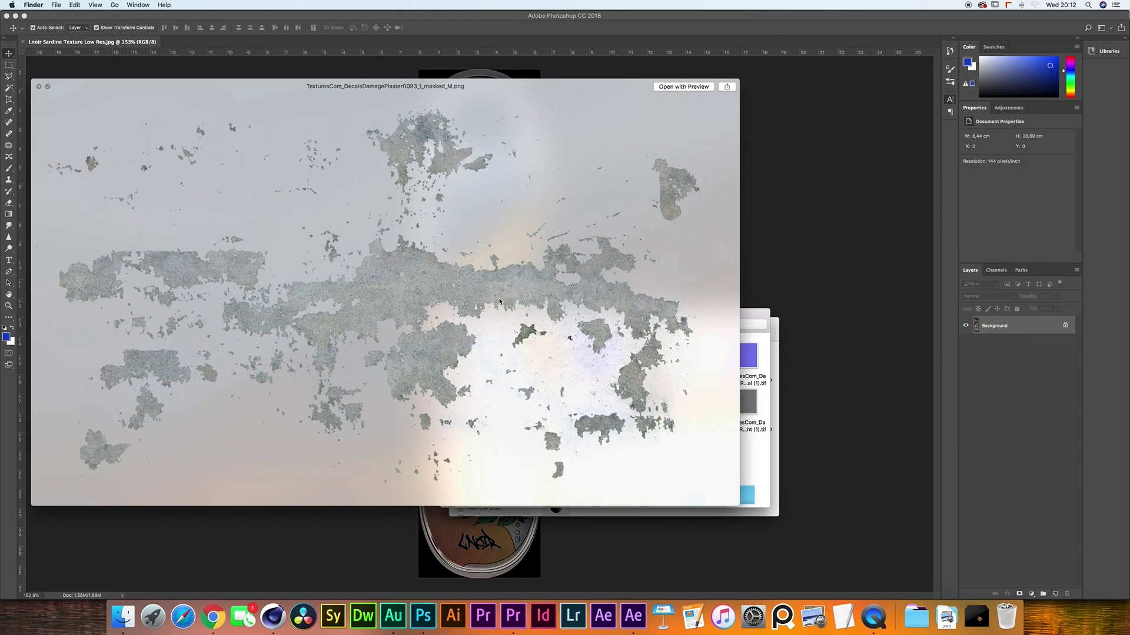
pyautogui.press('space')
# Place the damaged plaster decal over the deck at 100% width and height, rotated -90°
pyautogui.moveTo(600, 403); pyautogui.dragTo(491, 294)
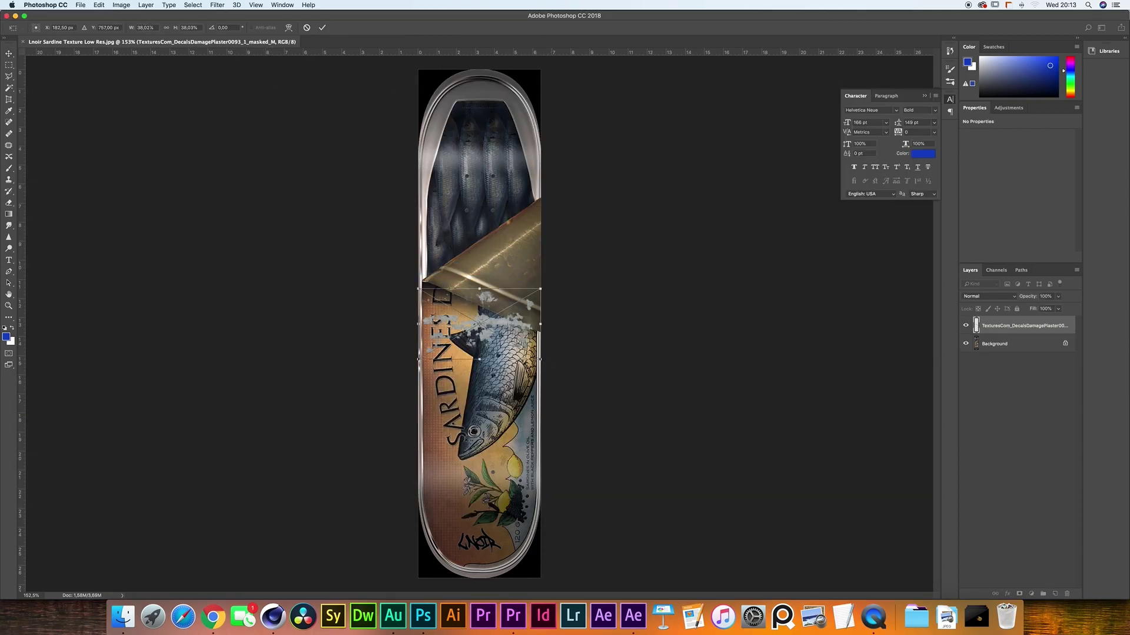
pyautogui.write('100')
pyautogui.press('Tab')
pyautogui.write('100')
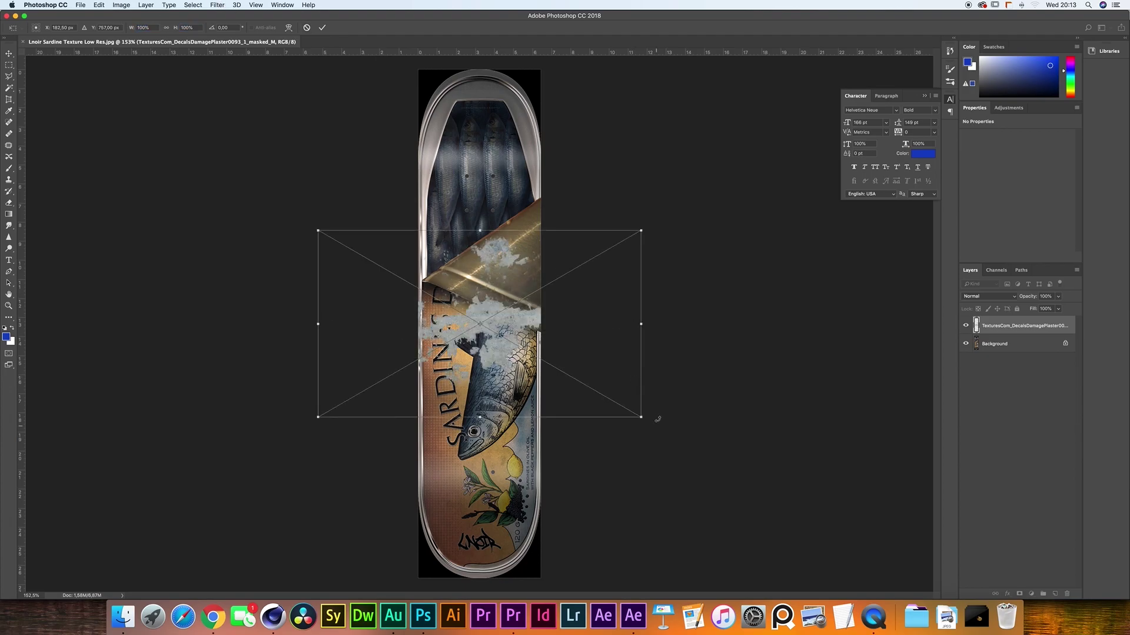
pyautogui.moveTo(655, 416); pyautogui.dragTo(533, 205)
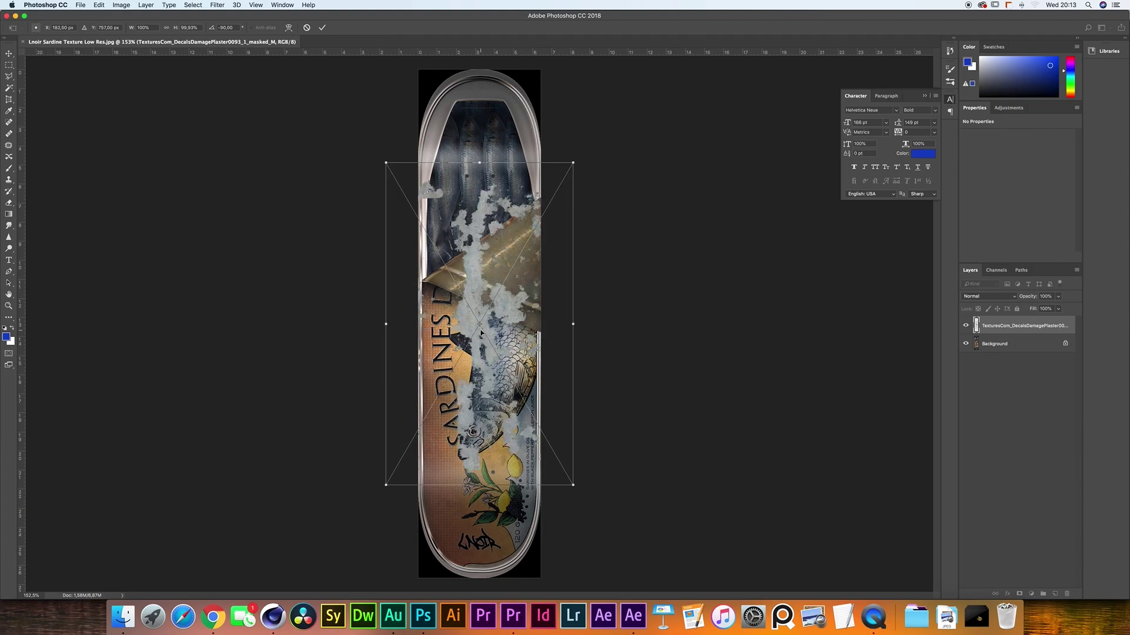
pyautogui.moveTo(482, 333)
pyautogui.mouseDown()
pyautogui.moveTo(463, 362)
pyautogui.moveTo(463, 339)
pyautogui.mouseUp()
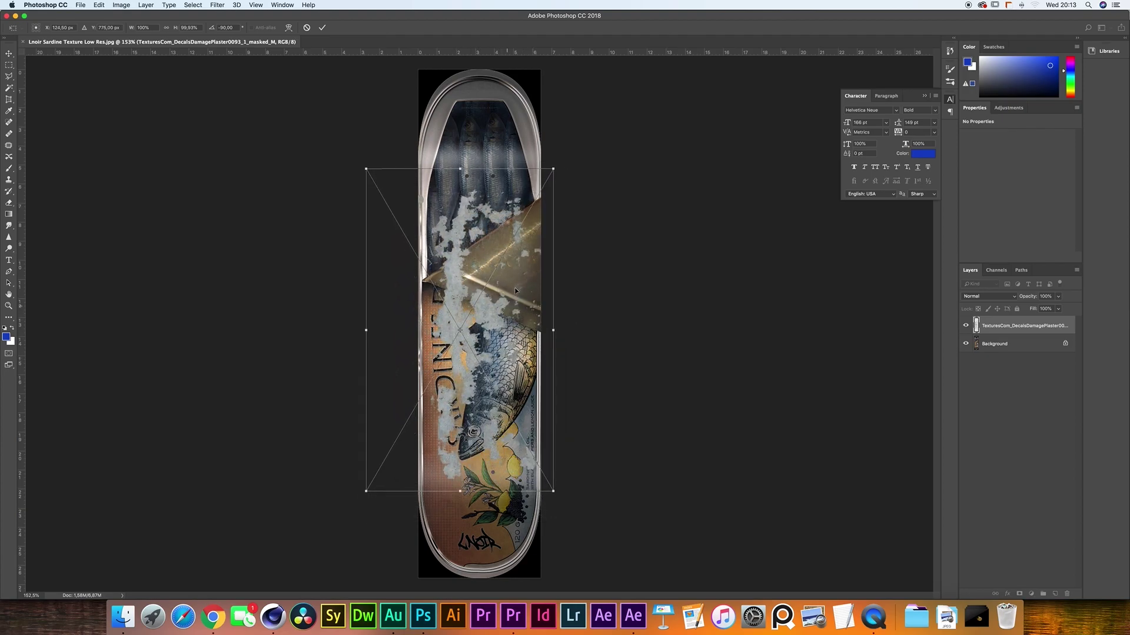
pyautogui.click(322, 28)
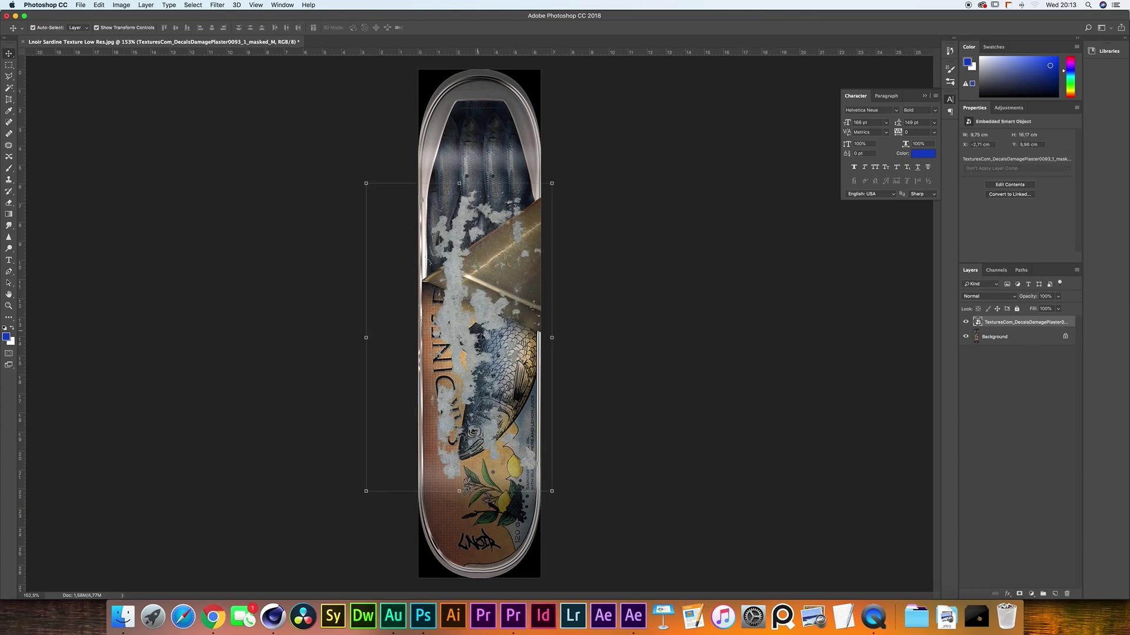
# Zoom in and out on the deck, then bring up the LNoir Skateboard Designs folder
pyautogui.keyDown('alt'); pyautogui.scroll(5, 466, 302); pyautogui.keyUp('alt')
pyautogui.keyDown('alt'); pyautogui.scroll(-5, 440, 309); pyautogui.keyUp('alt')
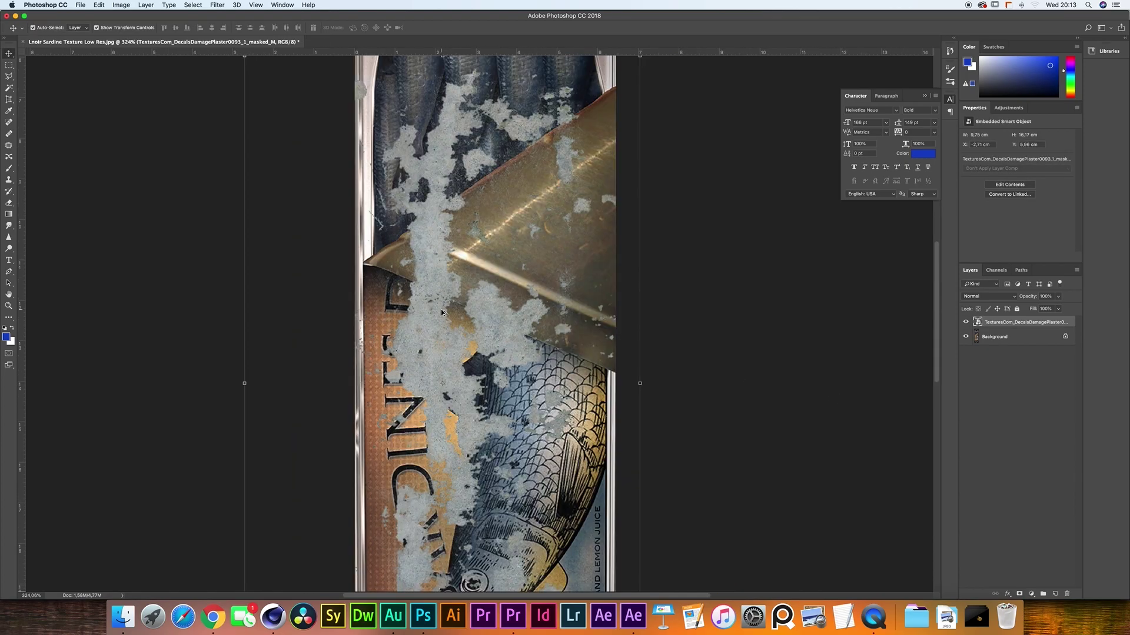
pyautogui.keyDown('alt'); pyautogui.scroll(2, 442, 313); pyautogui.keyUp('alt')
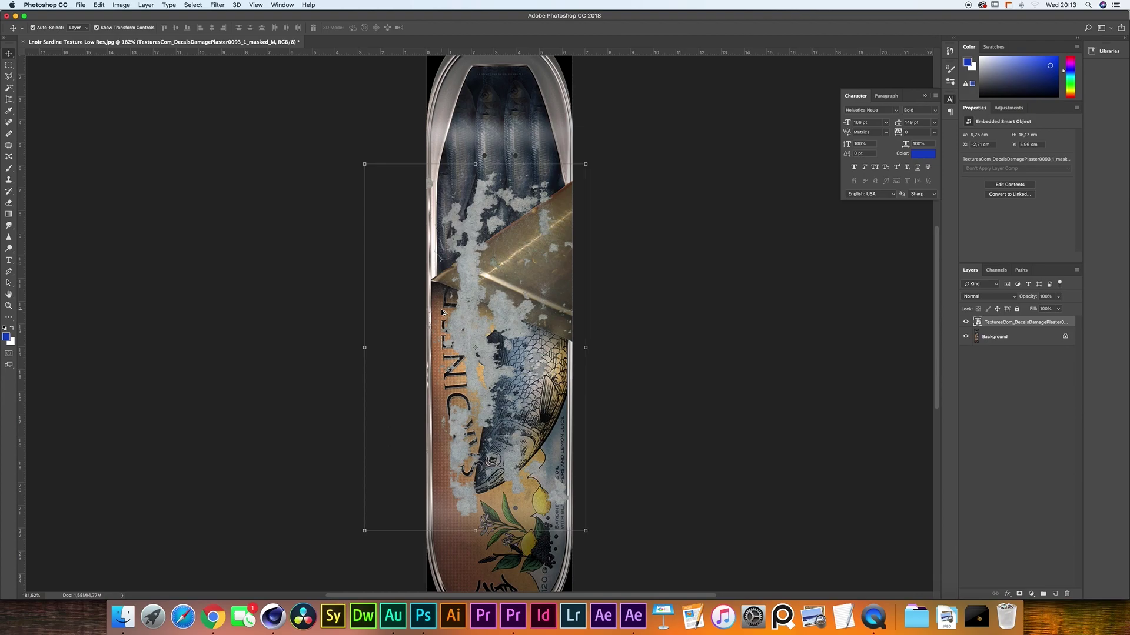
pyautogui.keyDown('alt'); pyautogui.scroll(-5, 442, 313); pyautogui.keyUp('alt')
pyautogui.keyDown('alt'); pyautogui.scroll(2, 478, 360); pyautogui.keyUp('alt')
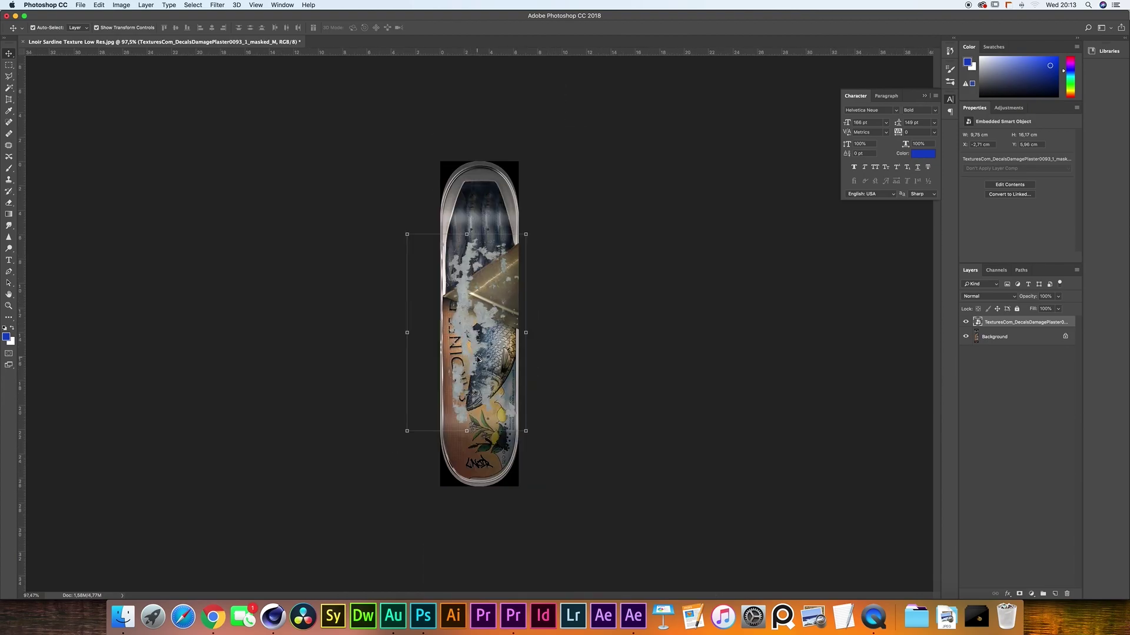
pyautogui.click(123, 616)
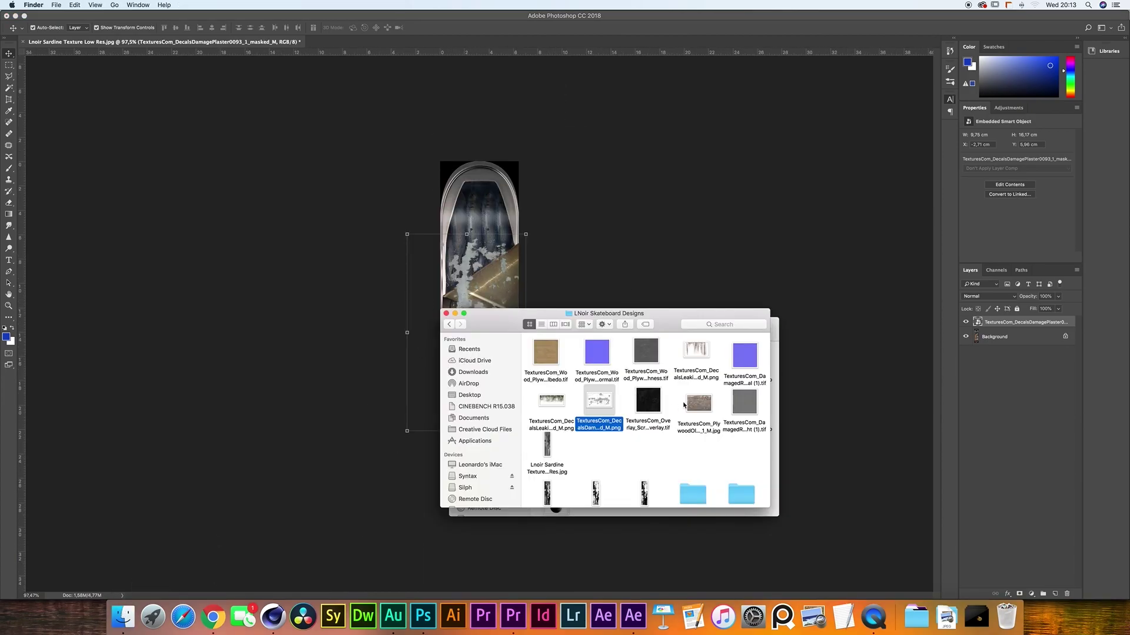
# Preview the PlywoodOld texture and drop it into the deck document
pyautogui.click(697, 404)
pyautogui.press('space')
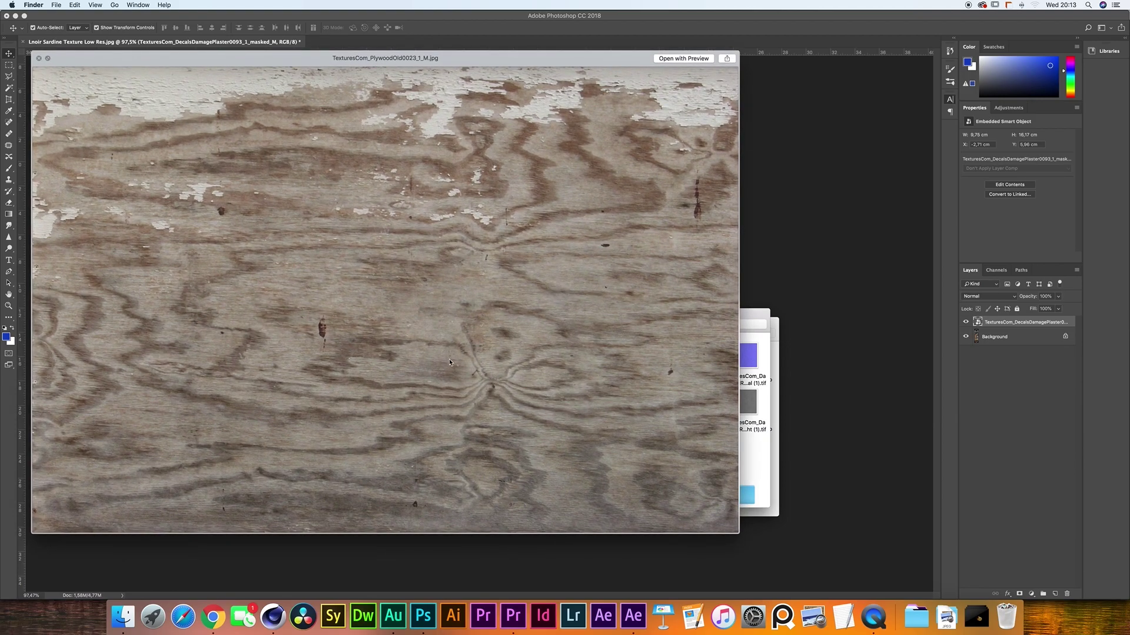
pyautogui.press('space')
pyautogui.moveTo(697, 404); pyautogui.dragTo(479, 323)
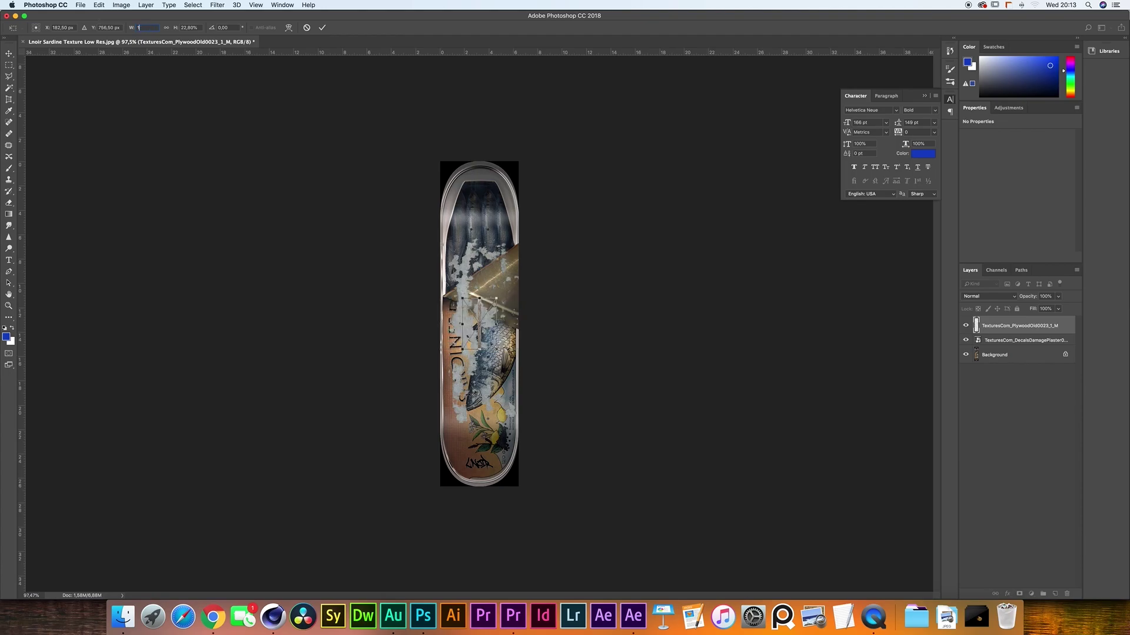
# Set the plywood layer's height to 100% and rotate it about -91.6° along the deck
pyautogui.moveTo(175, 27); pyautogui.dragTo(218, 28)
pyautogui.write('100')
pyautogui.press('Return')
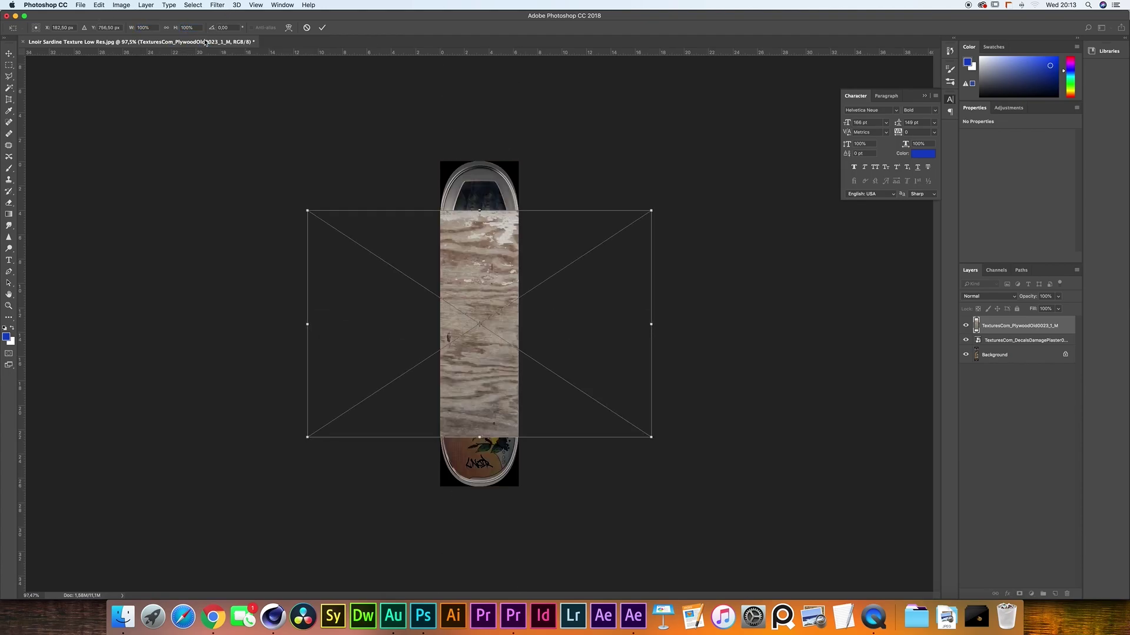
pyautogui.moveTo(686, 455); pyautogui.dragTo(556, 195)
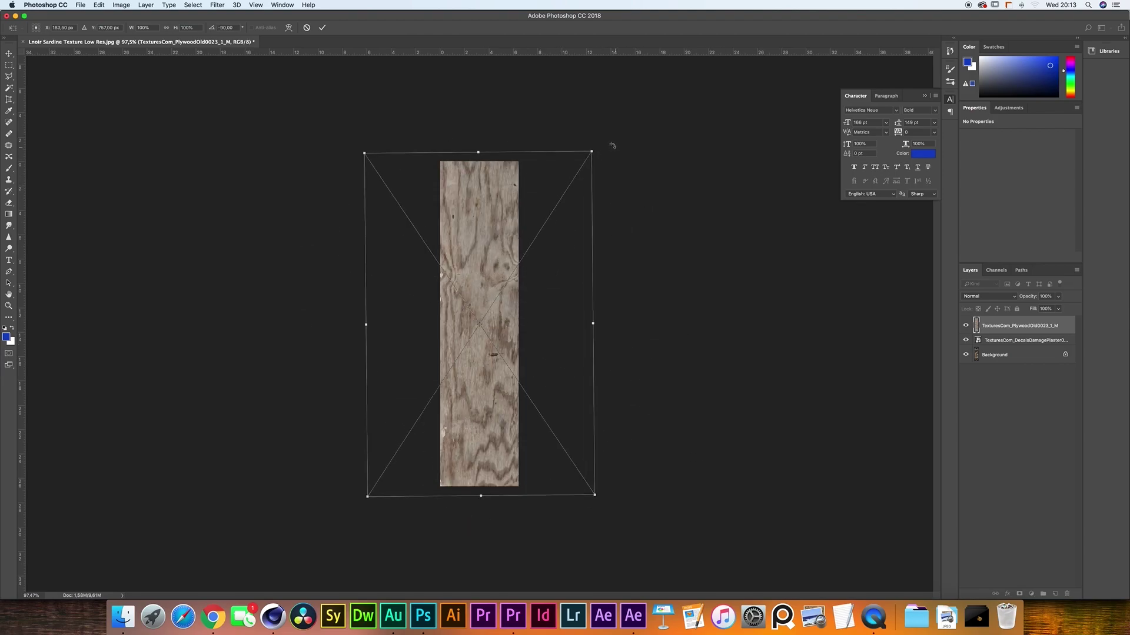
pyautogui.moveTo(606, 146); pyautogui.dragTo(545, 170)
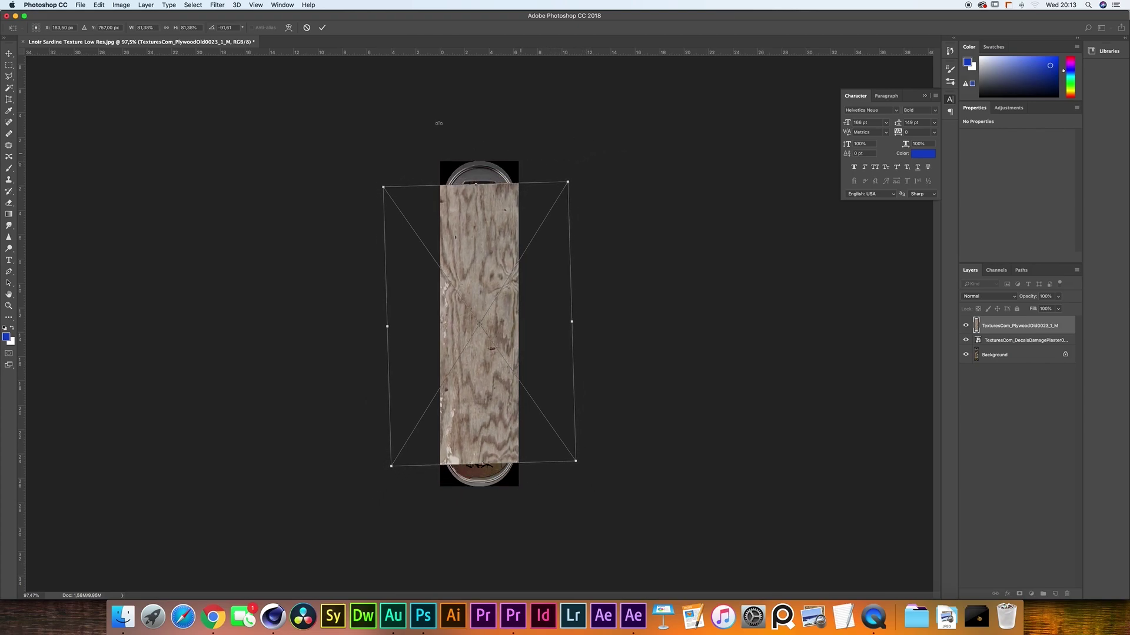
pyautogui.click(323, 27)
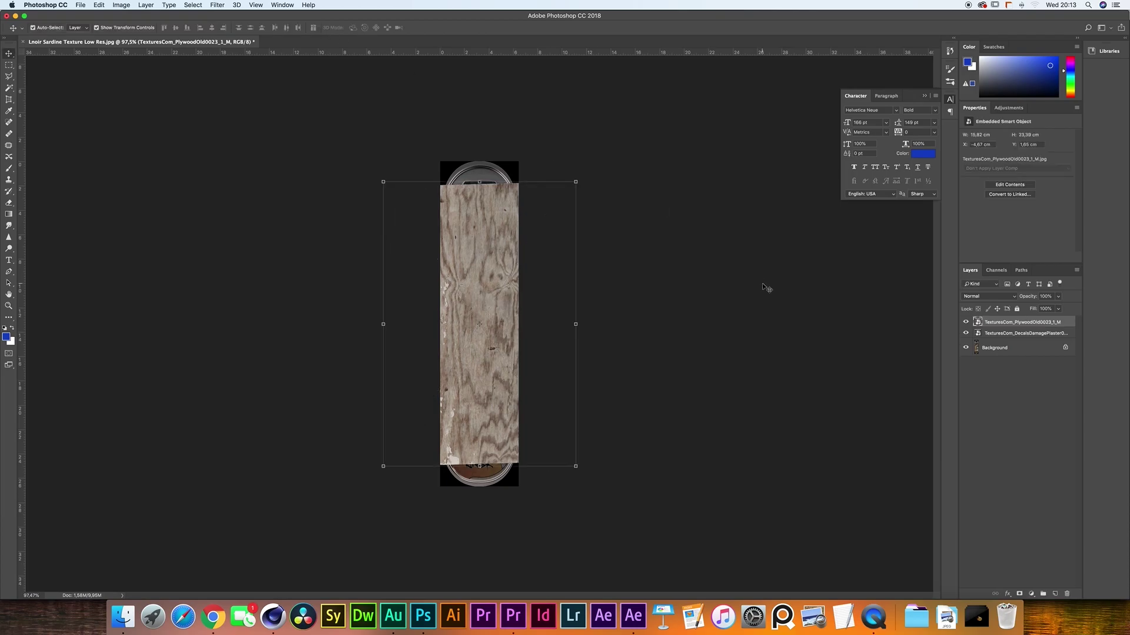
# Clip the plywood layer to the decal below and scale it to about 71.6%
pyautogui.rightClick(1066, 324)
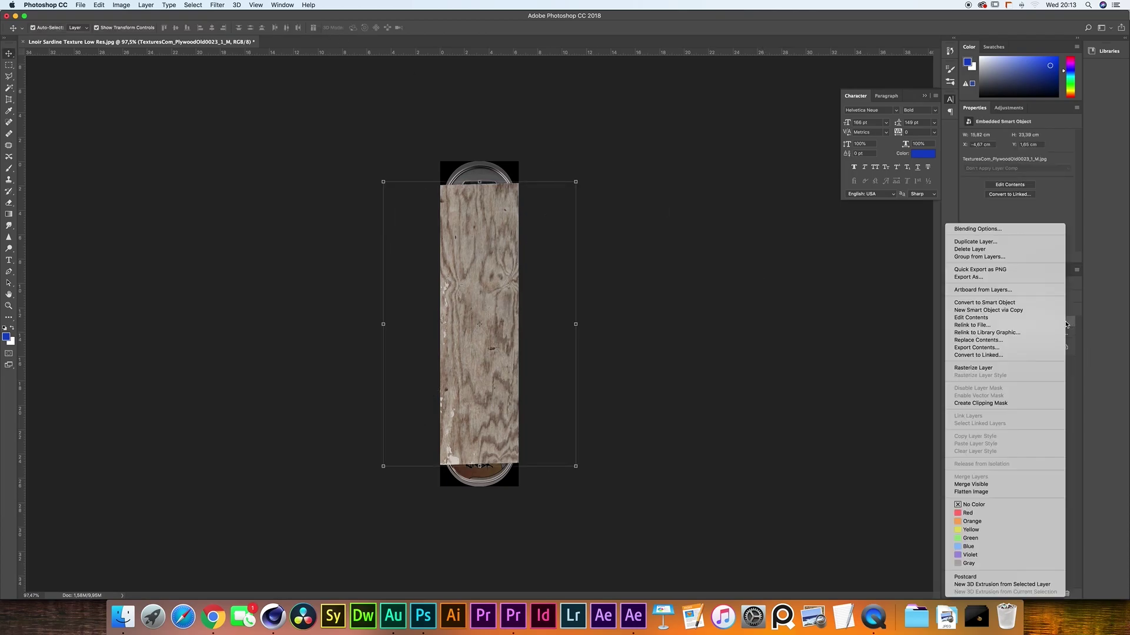
pyautogui.click(992, 404)
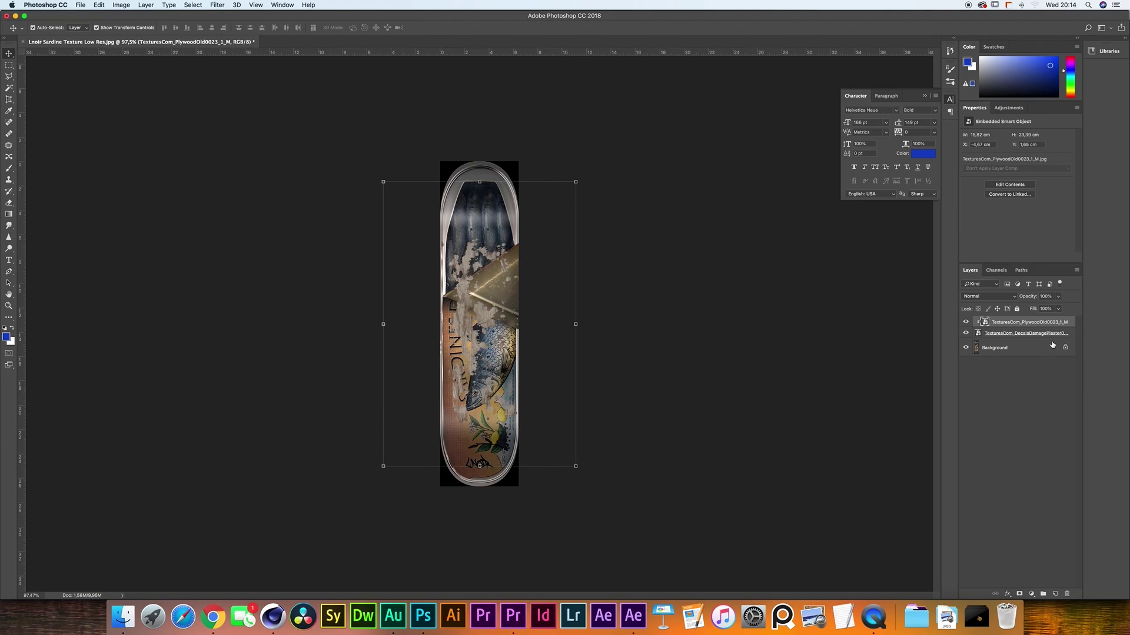
pyautogui.press('super+t')
pyautogui.press('super+0')
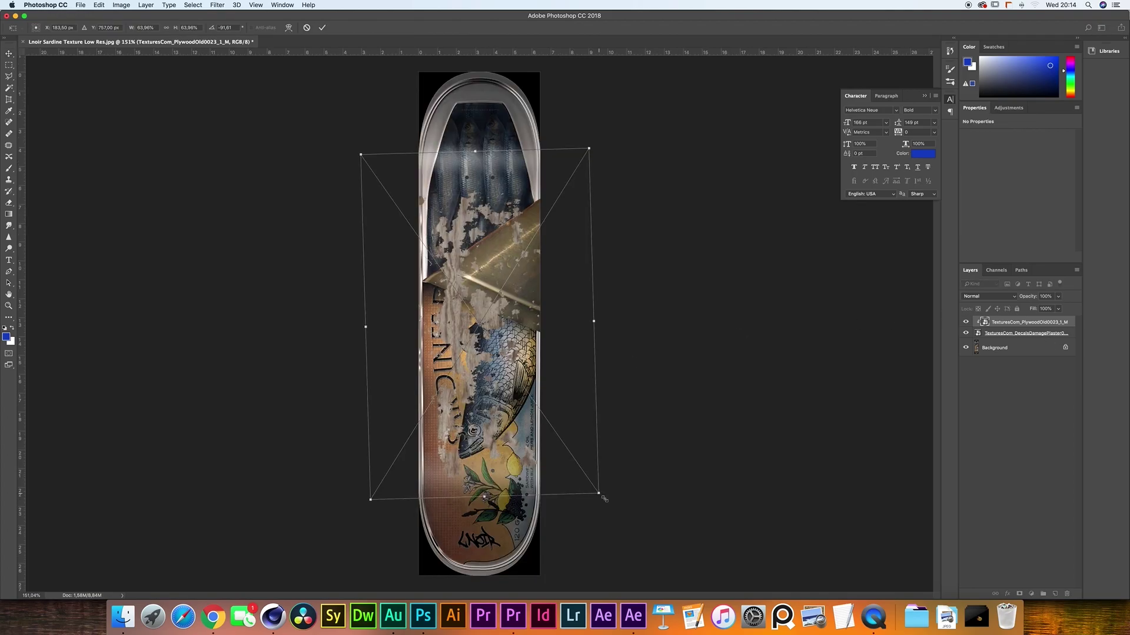
pyautogui.moveTo(603, 498); pyautogui.dragTo(610, 511)
pyautogui.click(321, 27)
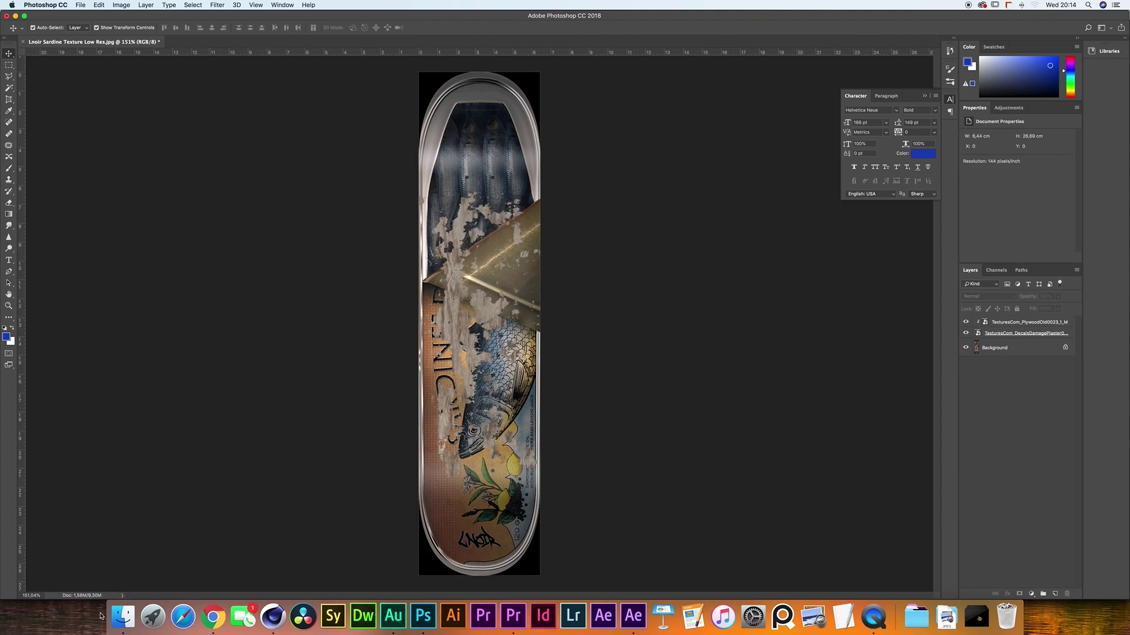
pyautogui.click(123, 617)
# Scroll through the LNoir Skateboard Designs folder to find the grunge mask image
pyautogui.scroll(-3, 635, 405)
pyautogui.scroll(5, 658, 382)
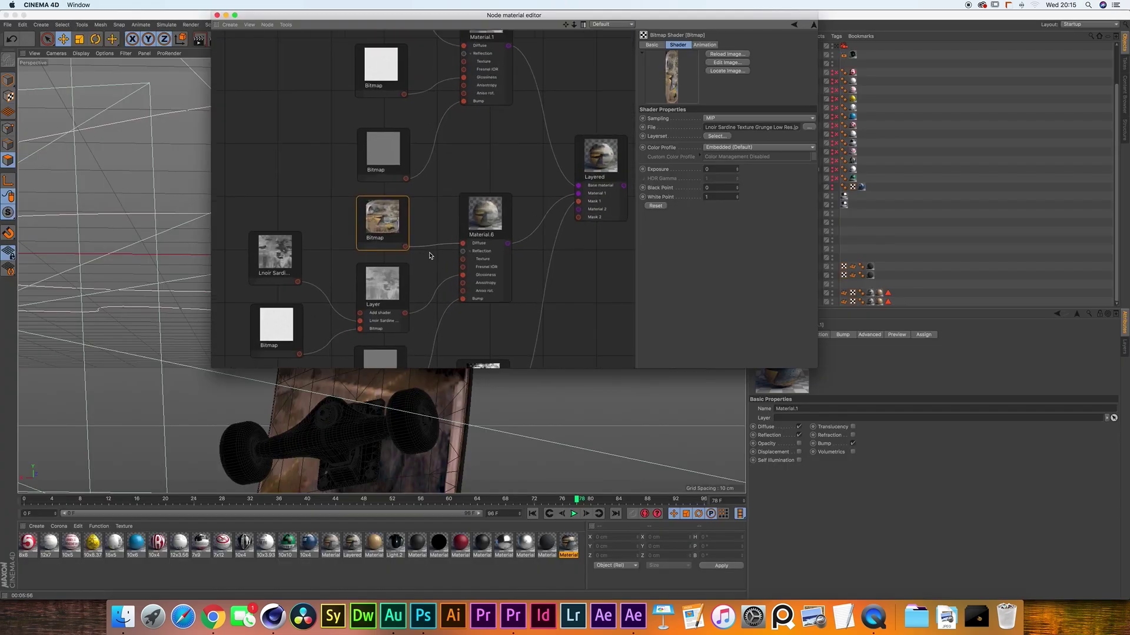
pyautogui.moveTo(565, 24); pyautogui.dragTo(599, 3)
pyautogui.click(505, 209)
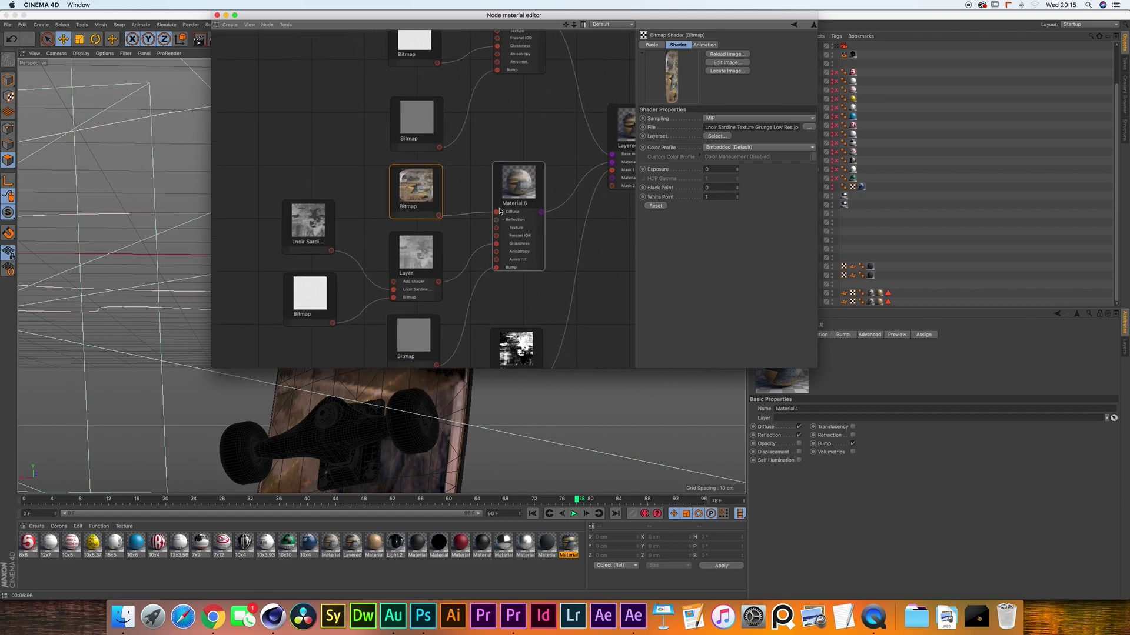
pyautogui.click(418, 210)
pyautogui.click(515, 219)
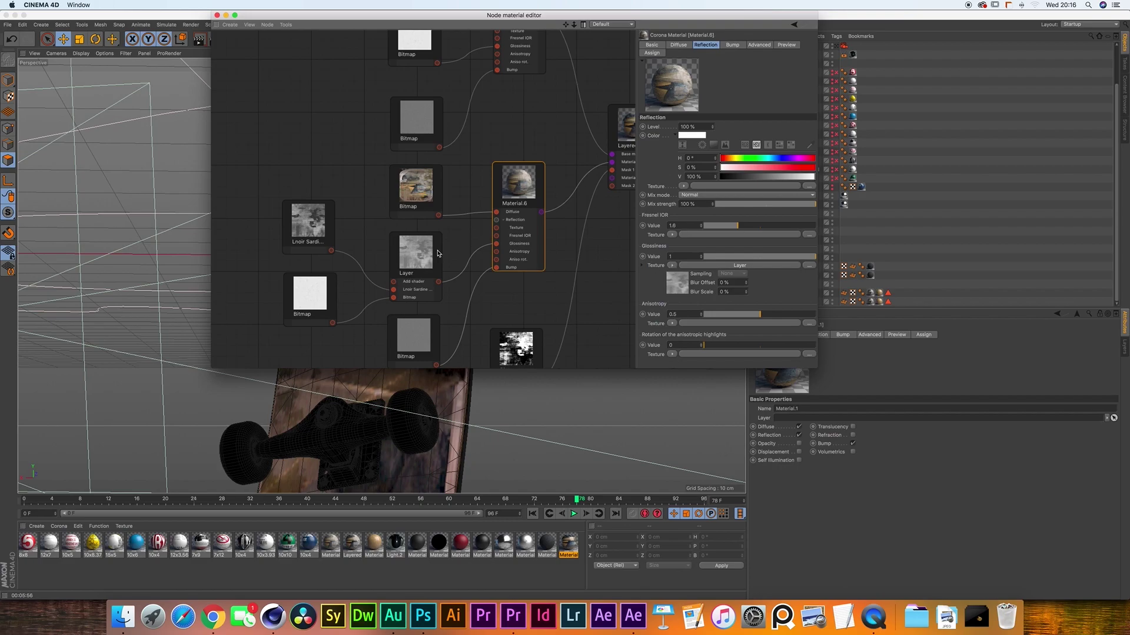
pyautogui.click(410, 269)
pyautogui.click(317, 241)
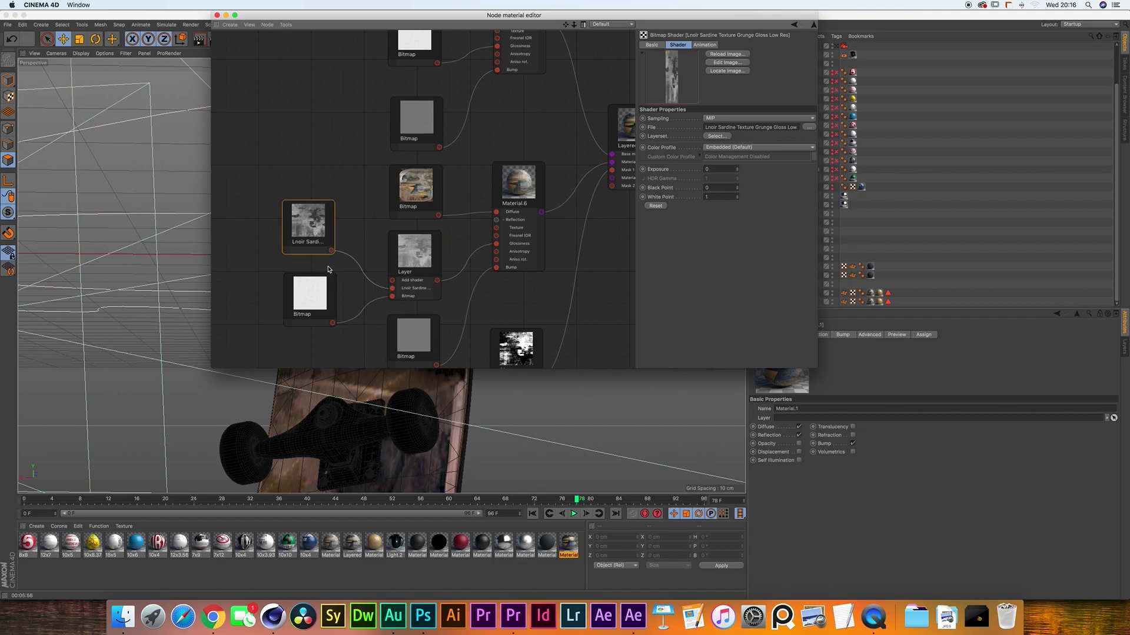
pyautogui.click(316, 297)
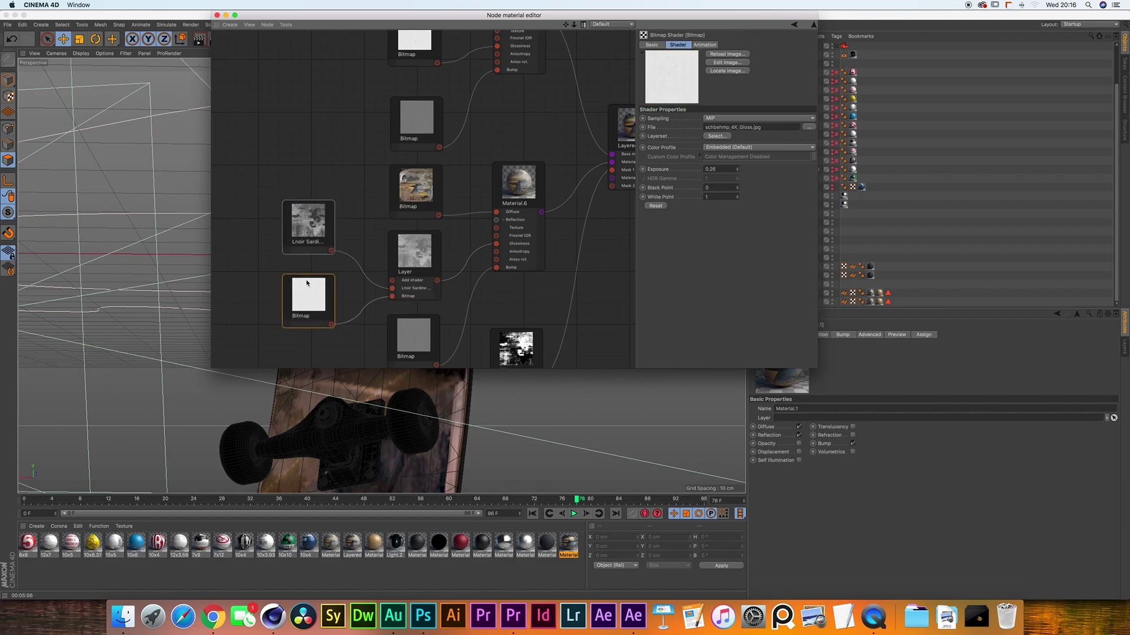
pyautogui.click(305, 241)
pyautogui.click(413, 253)
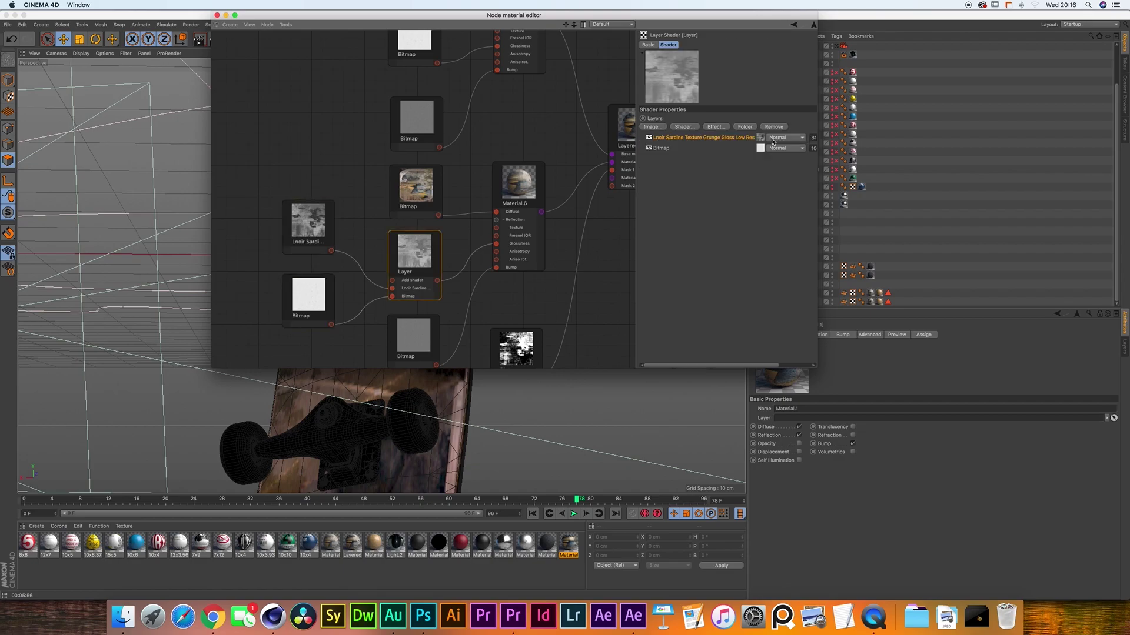
pyautogui.moveTo(706, 365)
pyautogui.mouseDown()
pyautogui.moveTo(741, 361)
pyautogui.moveTo(710, 363)
pyautogui.mouseUp()
pyautogui.click(529, 247)
pyautogui.click(389, 344)
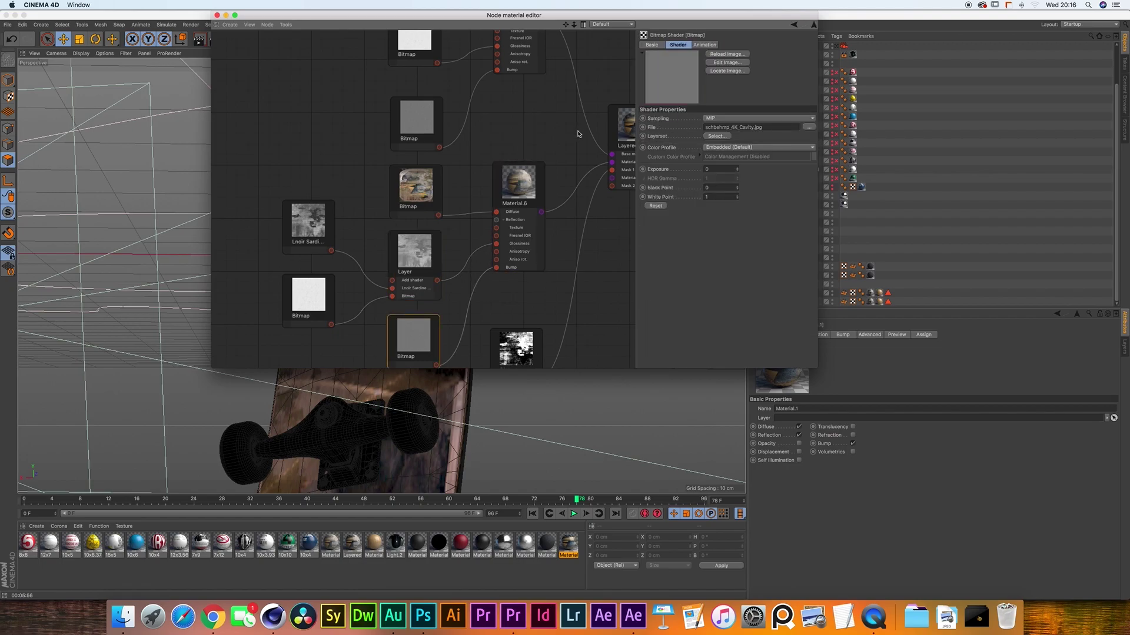
# Inspect the Layered node and the grunge mask Bitmap's Shader properties, then close the Node material editor
pyautogui.moveTo(565, 25); pyautogui.dragTo(430, 3)
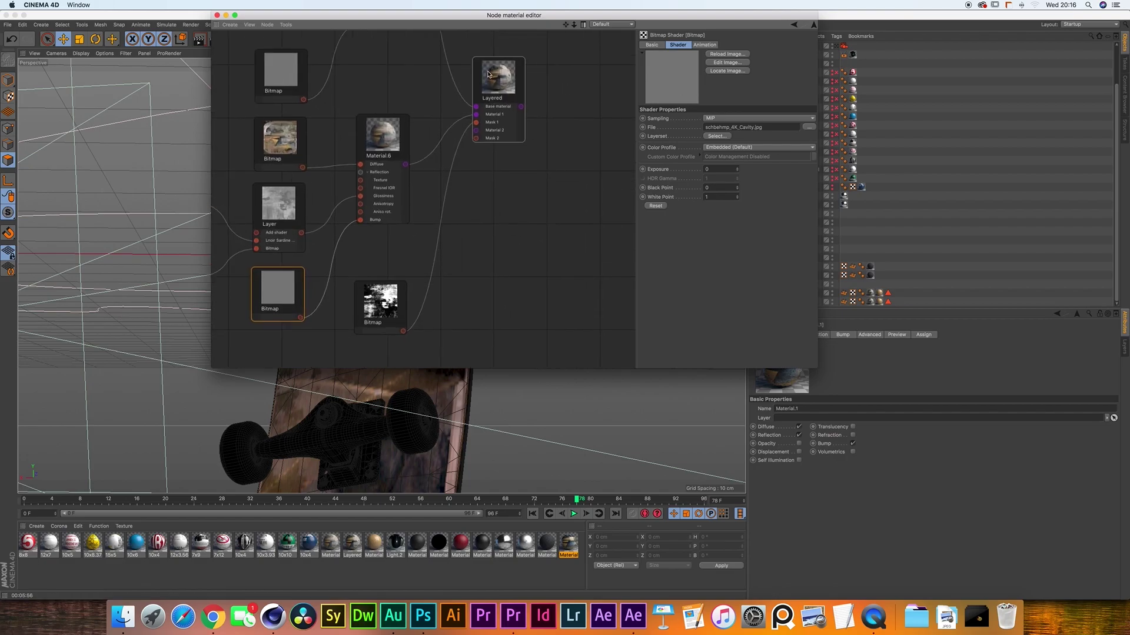
pyautogui.click(509, 119)
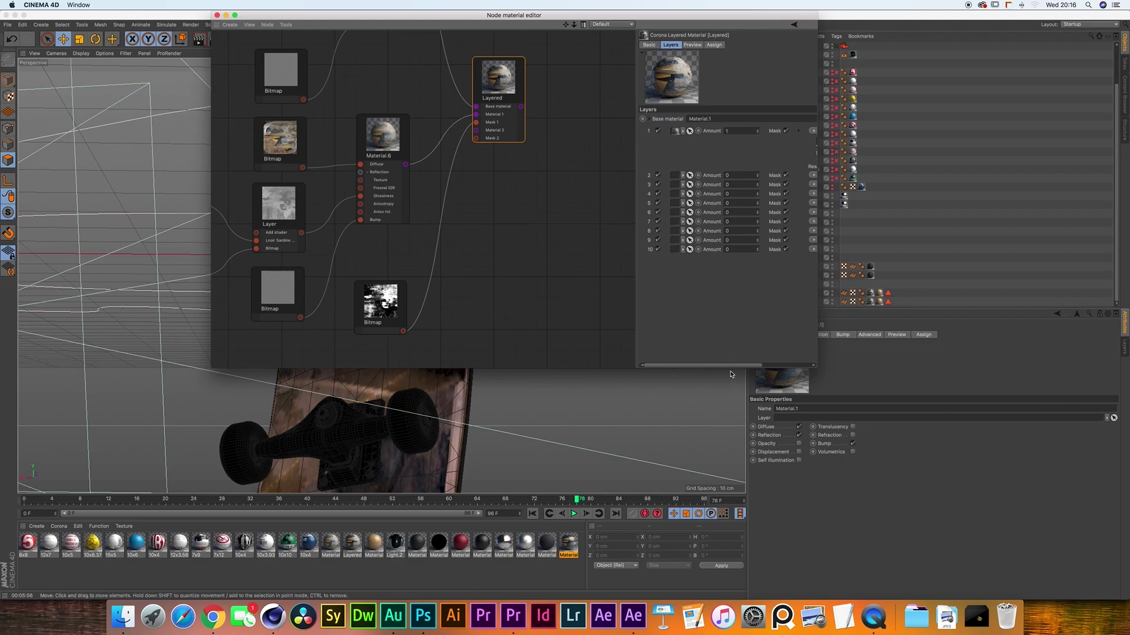
pyautogui.hscroll(3, 759, 176)
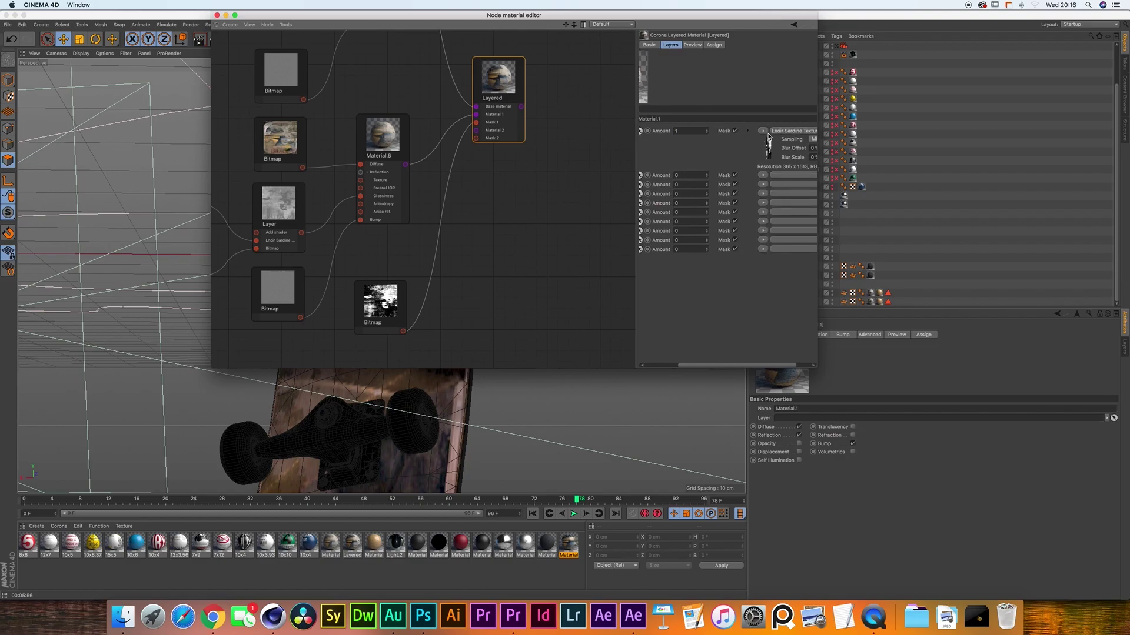
pyautogui.click(391, 290)
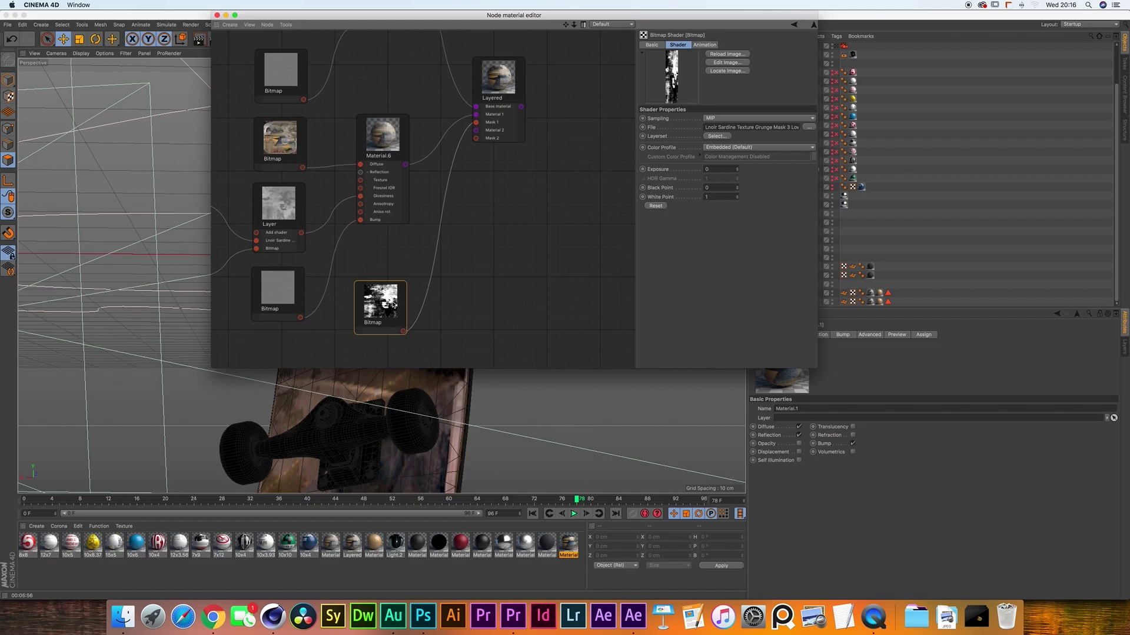
pyautogui.click(216, 15)
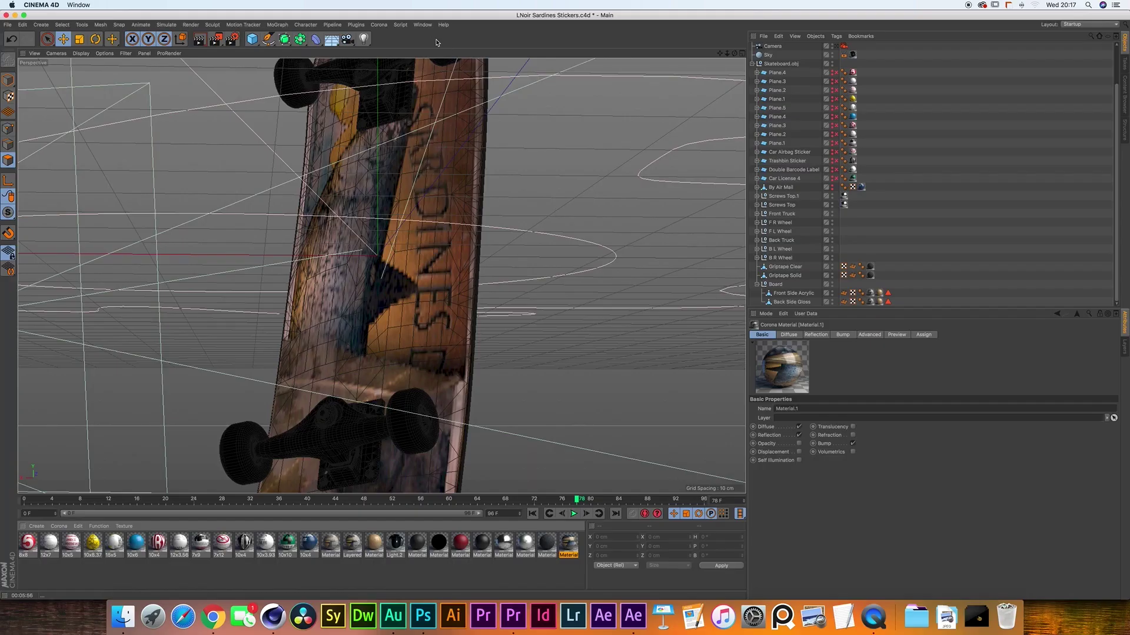
# Open Gold and Black Earth.c4d from Recent Files and view the Earth material's layers over Water
pyautogui.click(8, 26)
pyautogui.moveTo(88, 201)
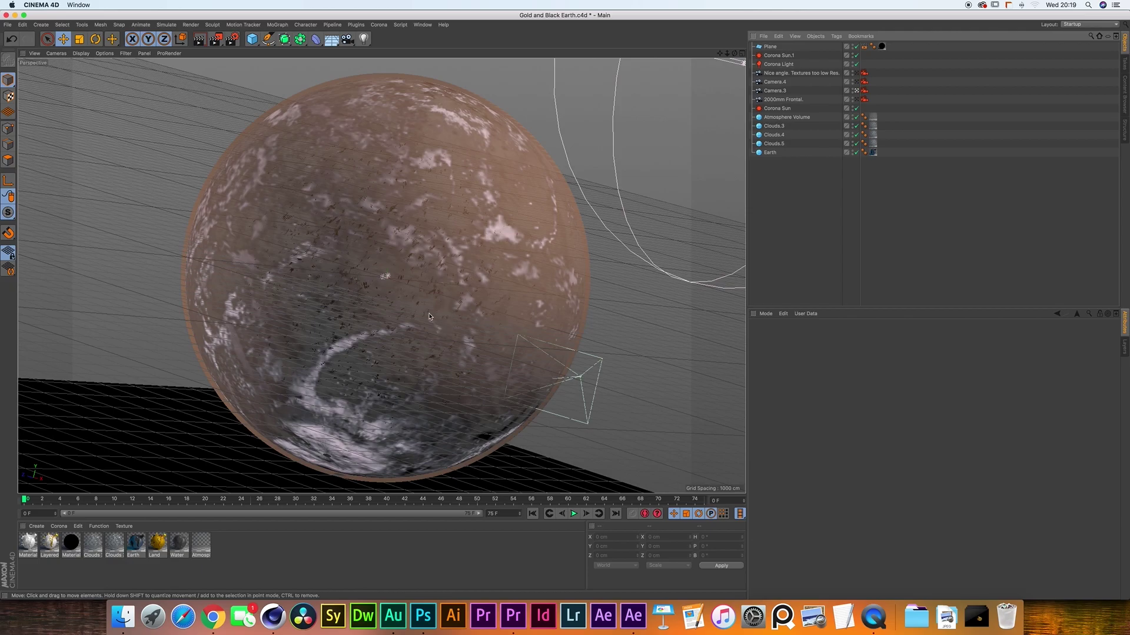
pyautogui.click(133, 544)
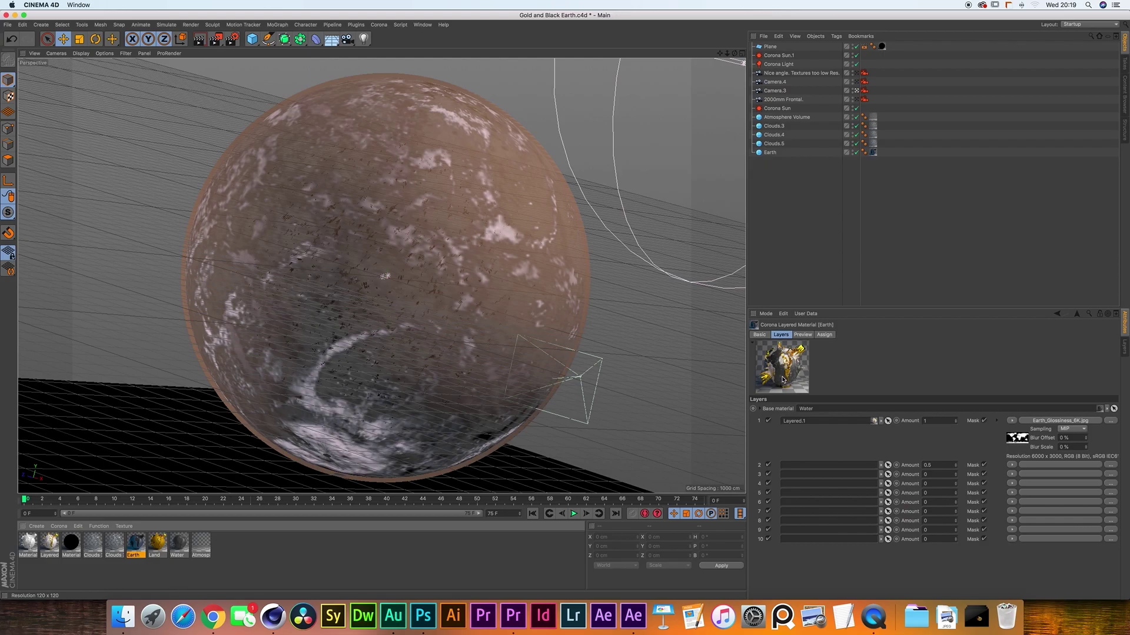
pyautogui.click(184, 546)
pyautogui.click(135, 544)
pyautogui.click(378, 24)
# Open the Node material editor and reposition the Earth_Glossiness_6K.jpg bitmap node
pyautogui.click(400, 116)
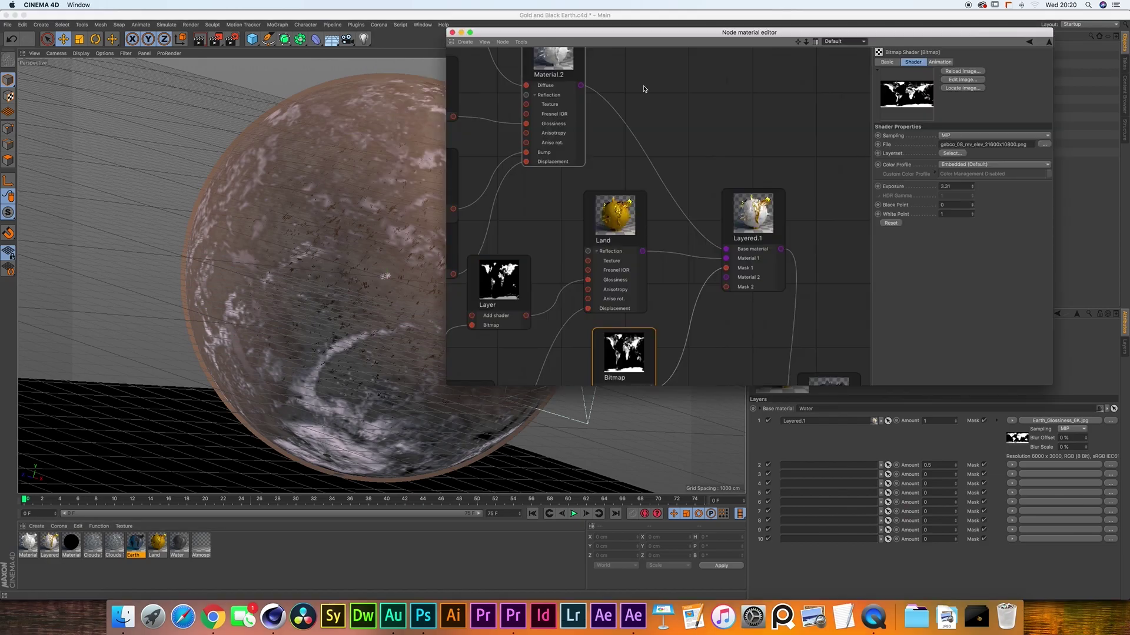
pyautogui.moveTo(806, 42)
pyautogui.mouseDown()
pyautogui.moveTo(806, 71)
pyautogui.moveTo(796, 45)
pyautogui.mouseUp()
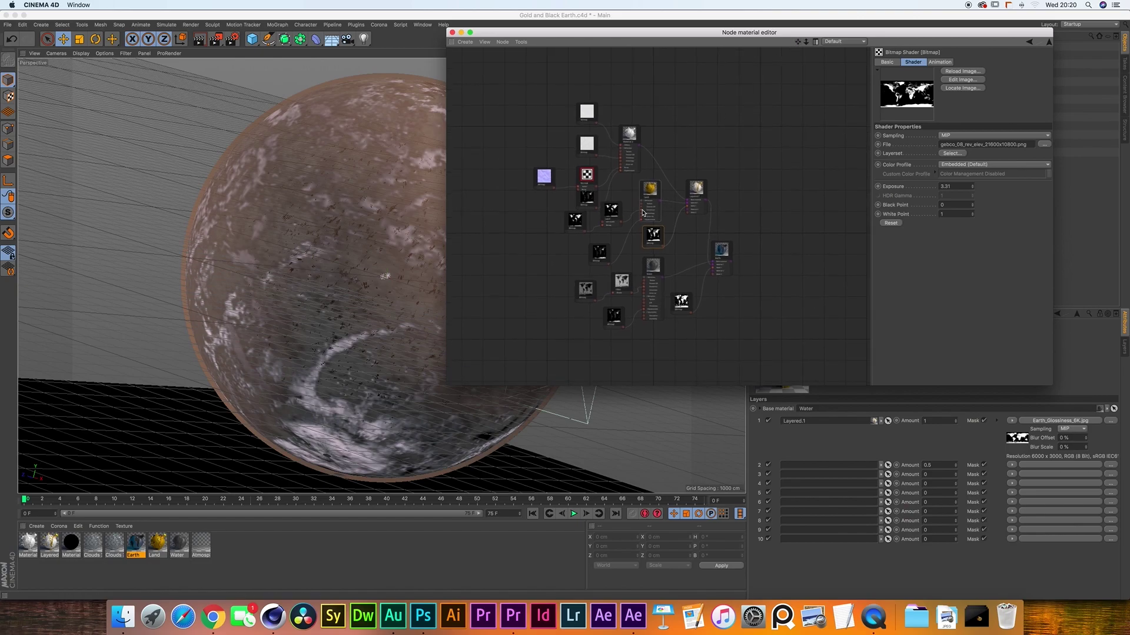
pyautogui.scroll(5, 645, 209)
pyautogui.click(472, 203)
pyautogui.scroll(-3, 512, 197)
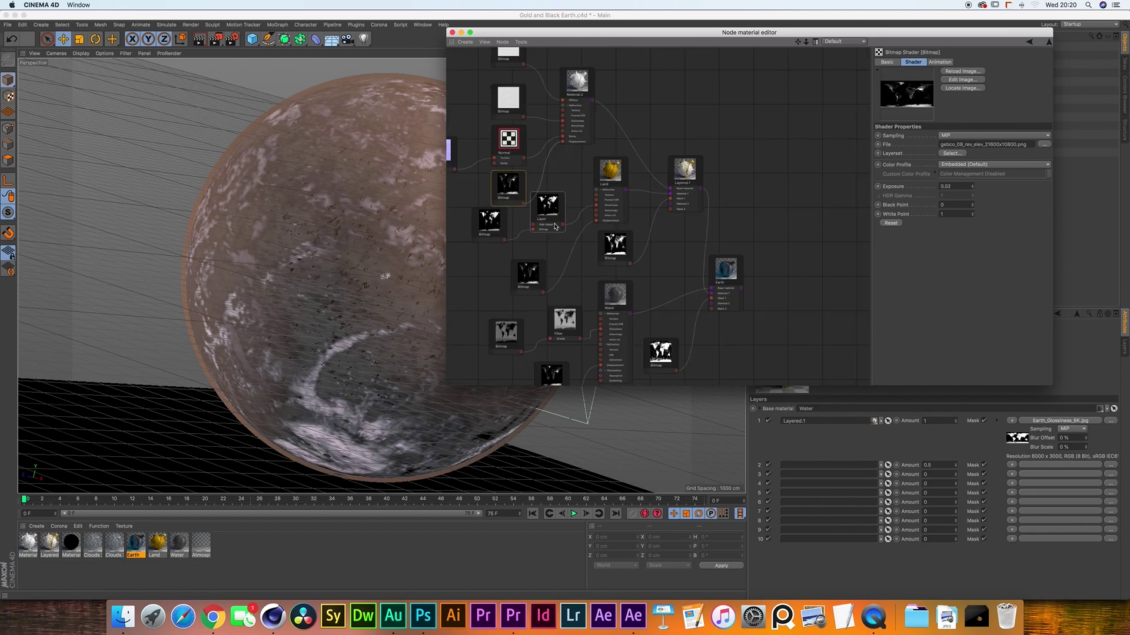
pyautogui.moveTo(555, 227); pyautogui.dragTo(475, 247)
pyautogui.click(492, 226)
# Zoom in and inspect the Material.2 and Normal nodes and the Normal node's bitmap
pyautogui.moveTo(798, 46); pyautogui.dragTo(807, 53)
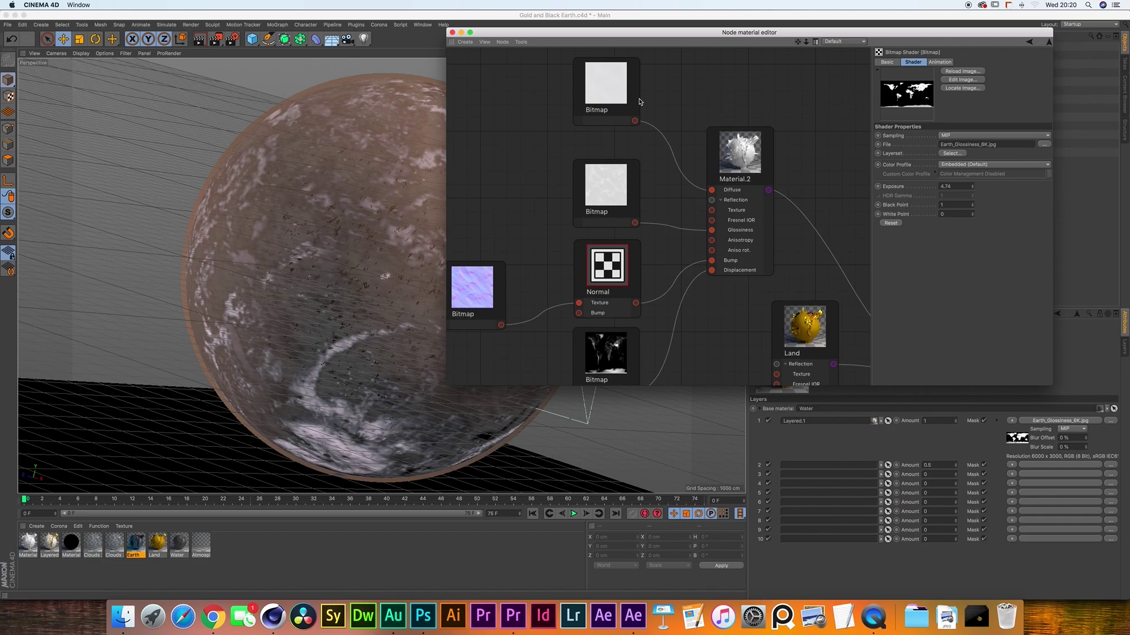
pyautogui.click(736, 145)
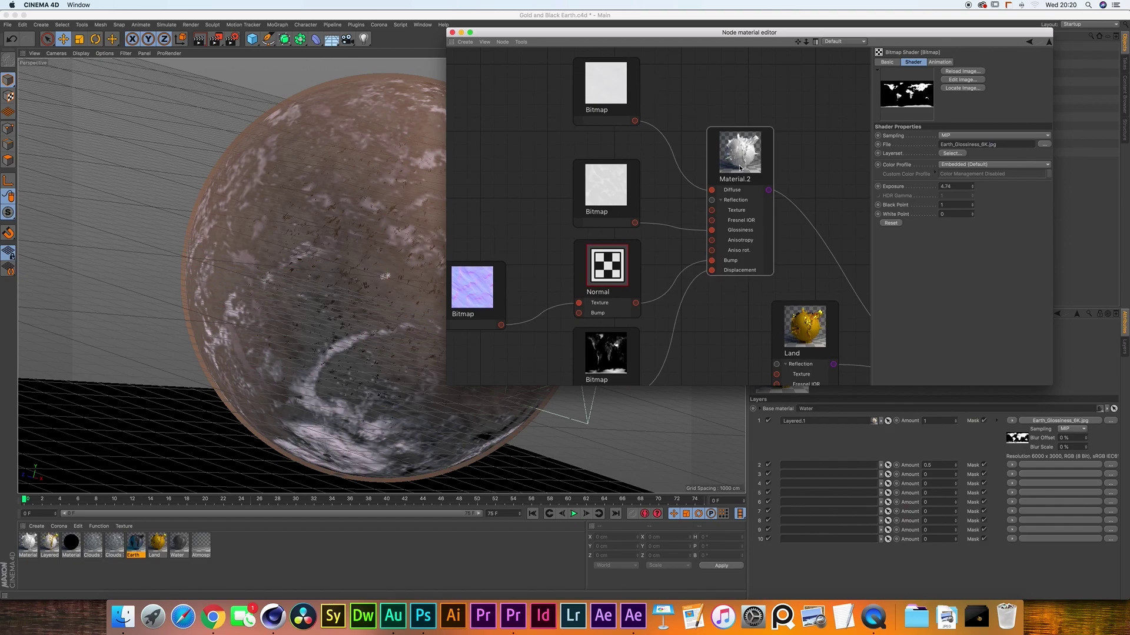
pyautogui.click(632, 376)
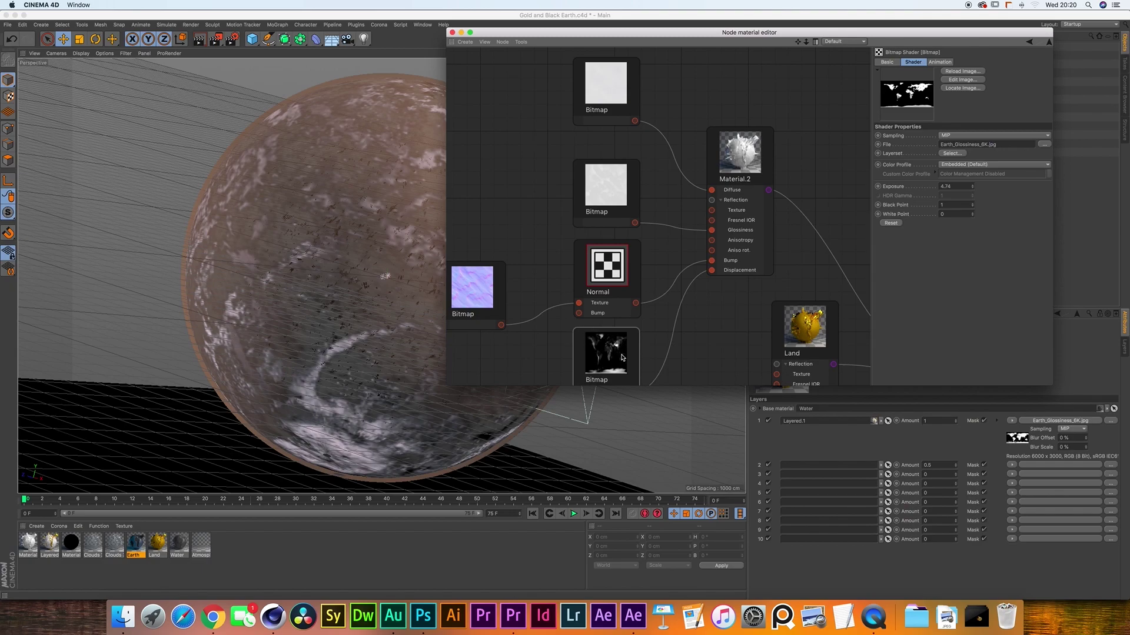
pyautogui.click(624, 286)
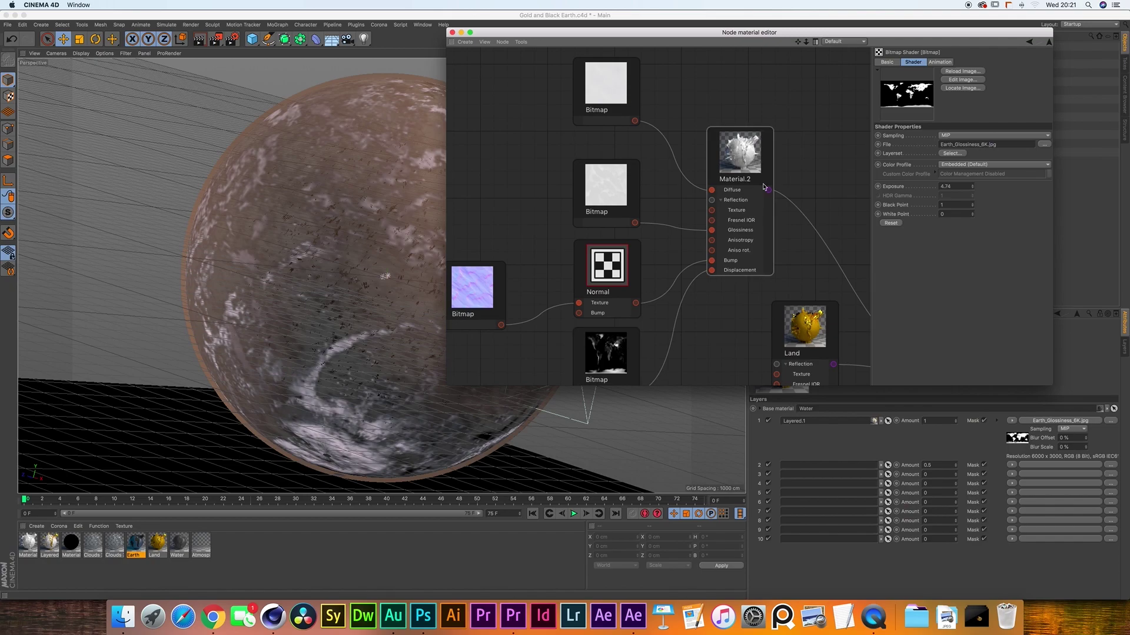
pyautogui.scroll(-2, 659, 219)
# Check the Land node's Reflection settings, then the gebco_08_rev_elev_21600x10800.png mask bitmap feeding Layered.1
pyautogui.click(811, 42)
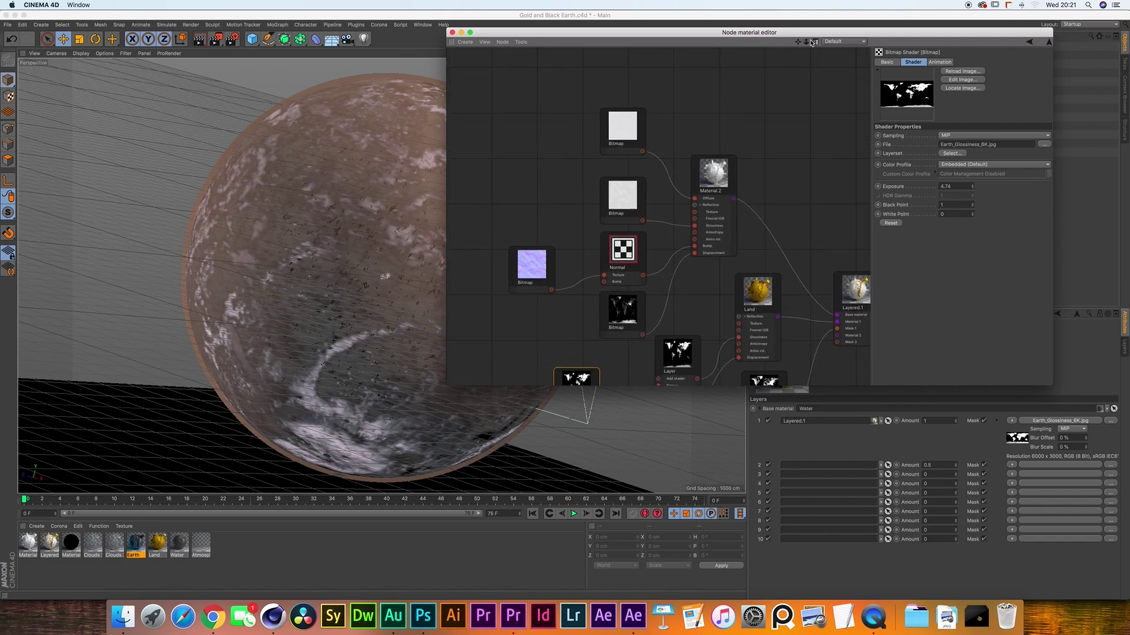
pyautogui.moveTo(797, 43); pyautogui.dragTo(794, 175)
pyautogui.click(768, 170)
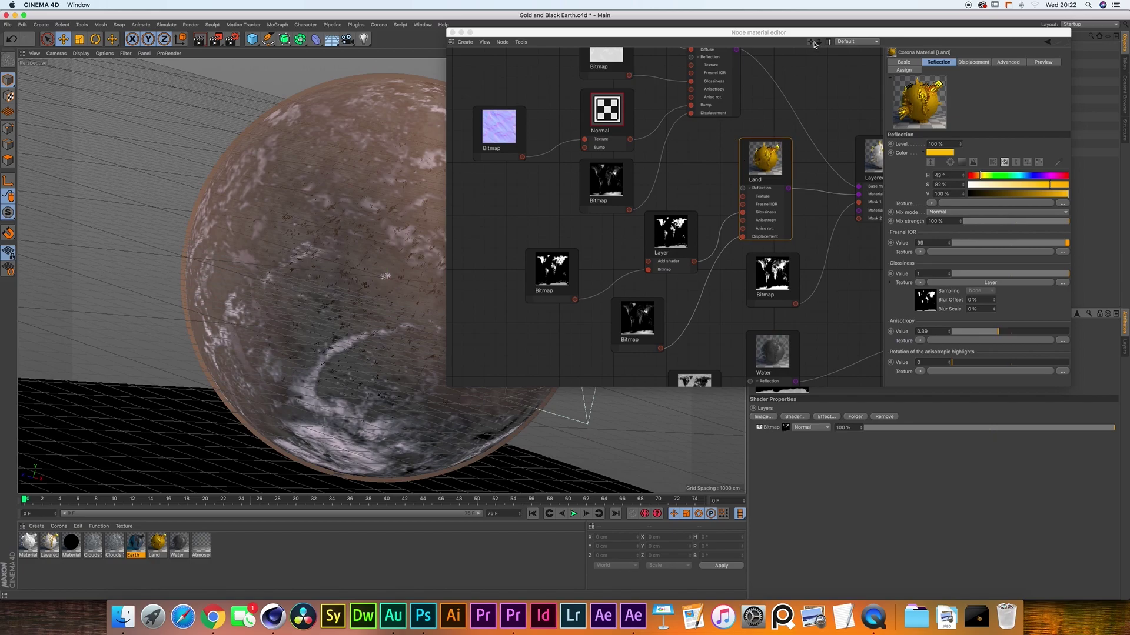
pyautogui.moveTo(810, 41); pyautogui.dragTo(663, 66)
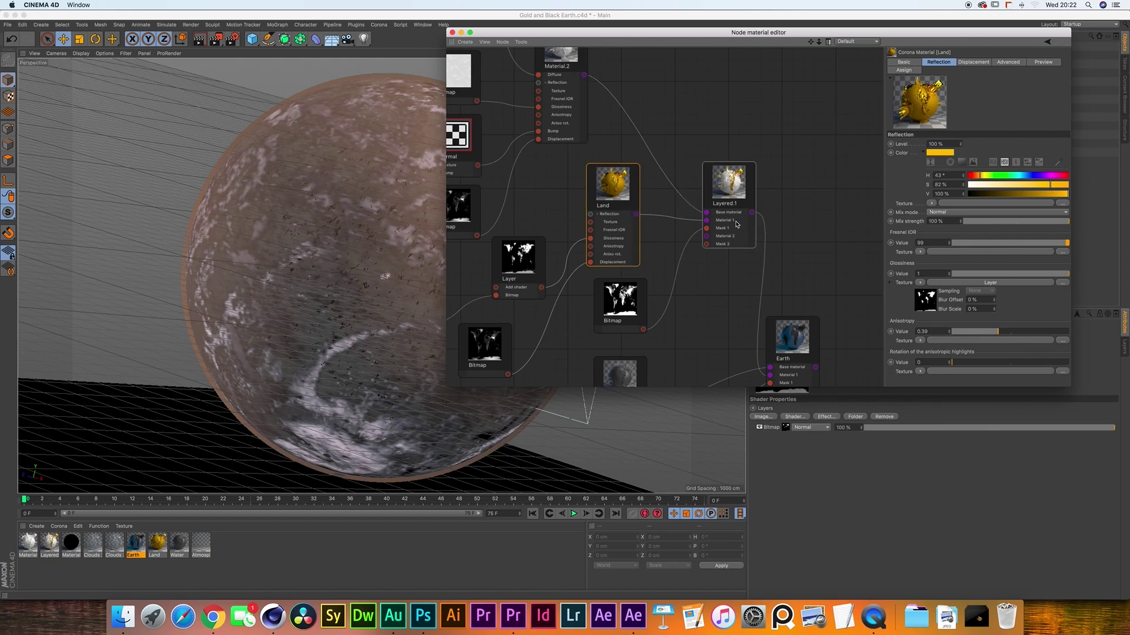
pyautogui.click(607, 313)
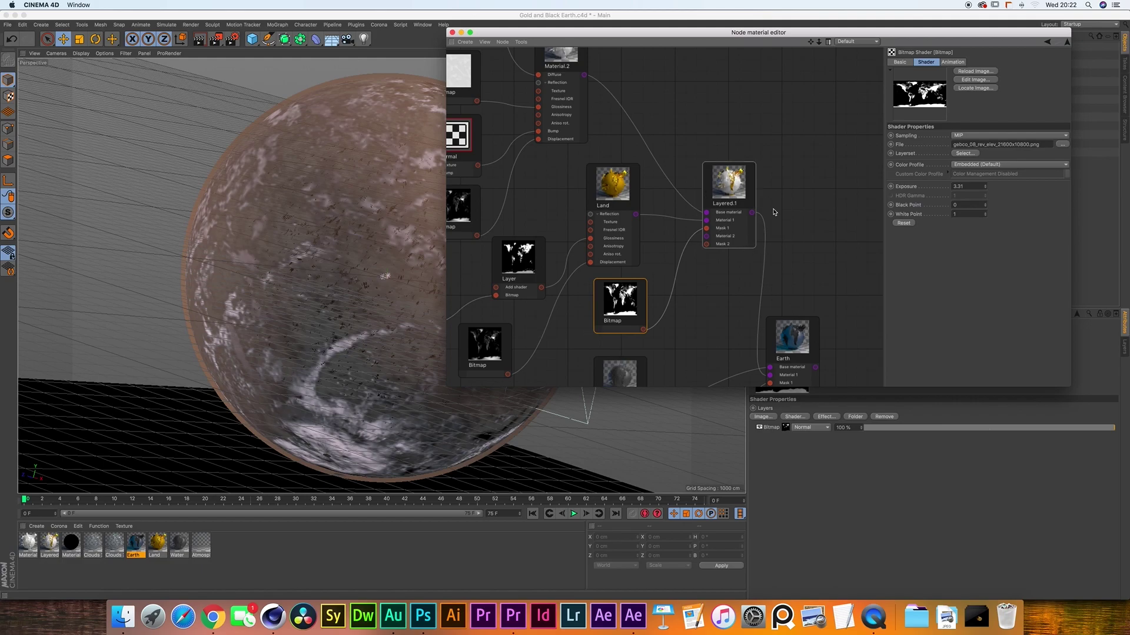
# Inspect the Water material's Filter shader and its Earth_Glossiness_6K.jpg bitmap inputs
pyautogui.moveTo(810, 46); pyautogui.dragTo(800, 57)
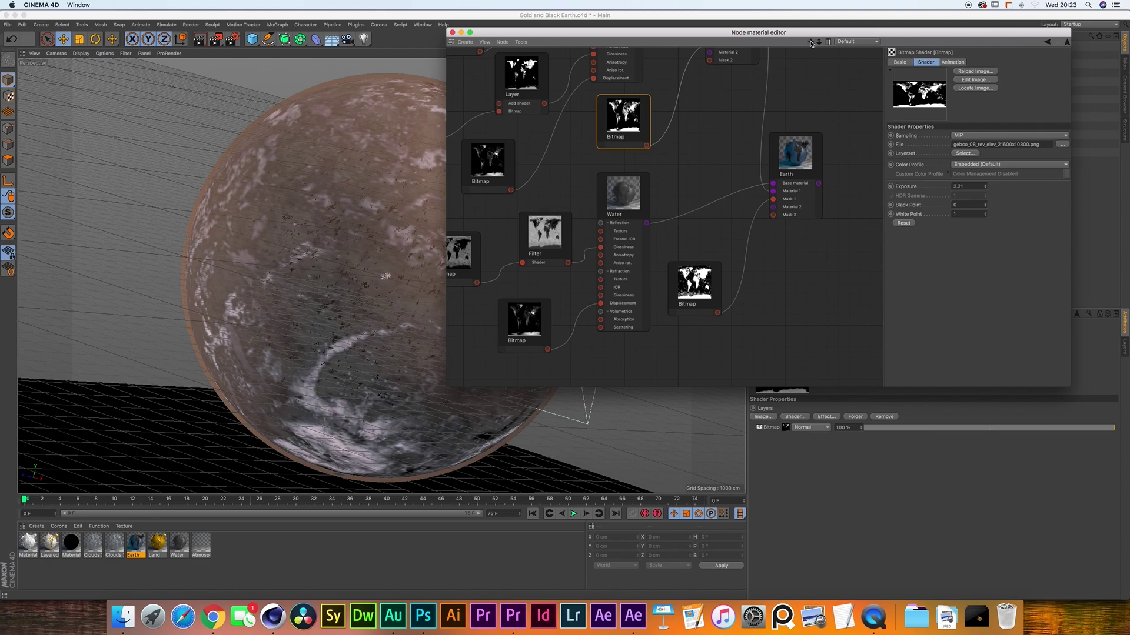
pyautogui.moveTo(637, 218); pyautogui.dragTo(678, 199, button='middle')
pyautogui.click(569, 221)
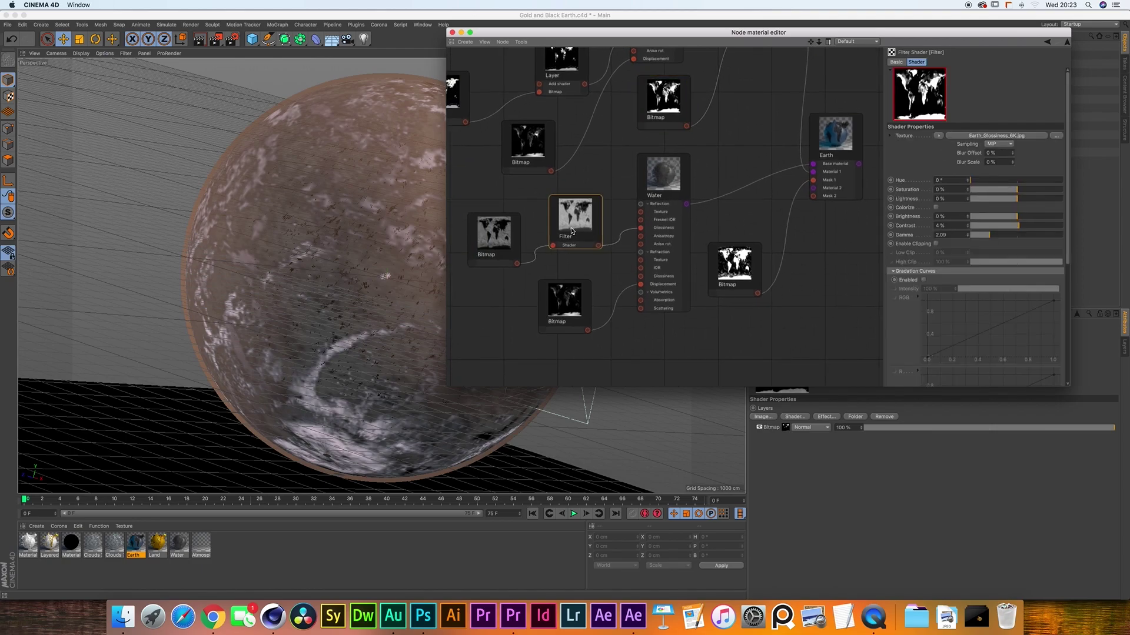
pyautogui.click(559, 309)
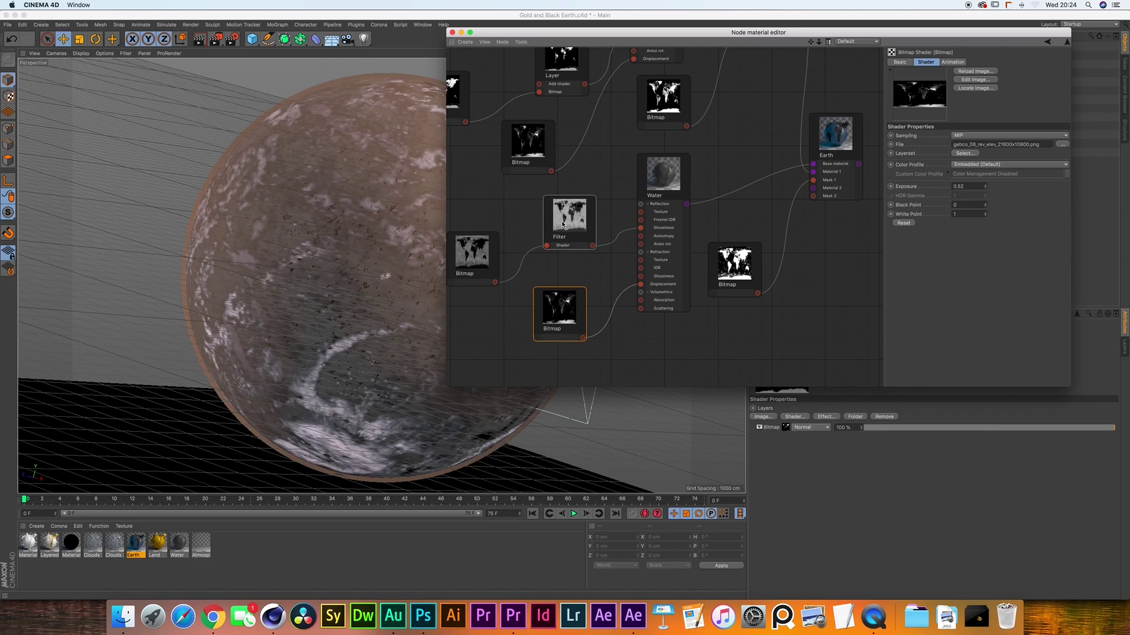
pyautogui.click(494, 252)
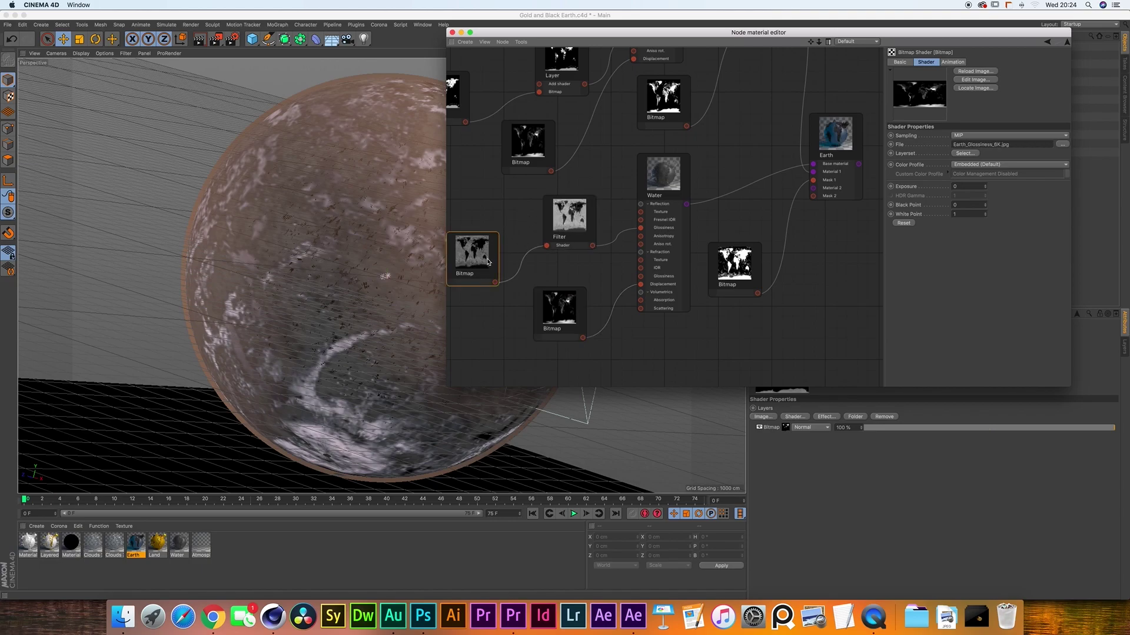
pyautogui.click(565, 222)
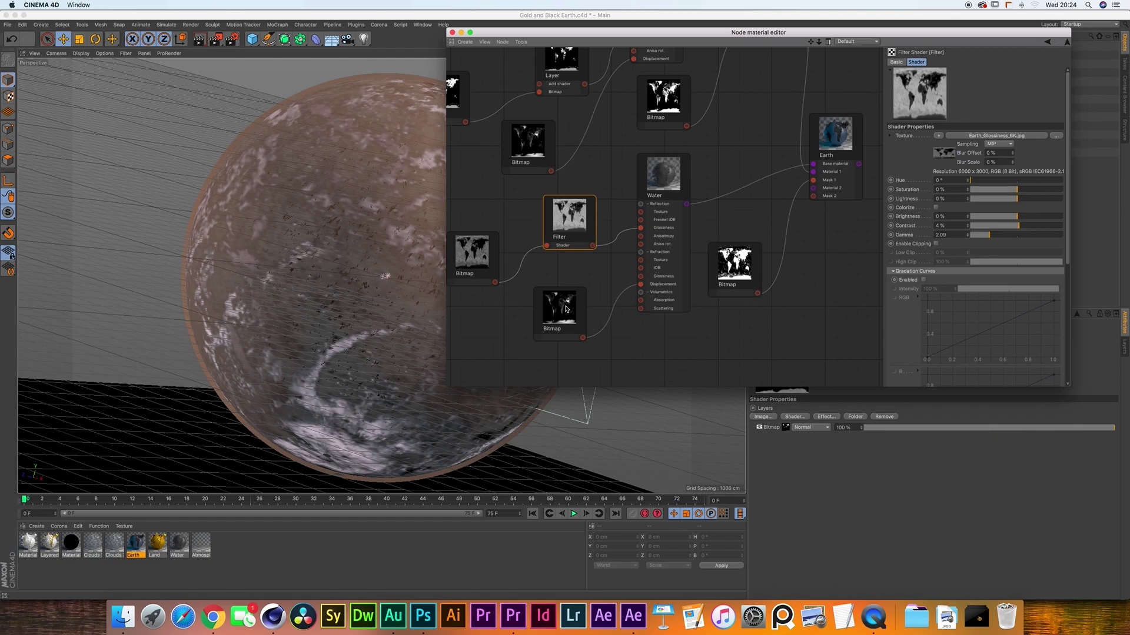
# Show the Water material's Volumetrics: scattering, 225 cm absorption distance, directionality 0.4
pyautogui.click(661, 299)
pyautogui.click(1051, 62)
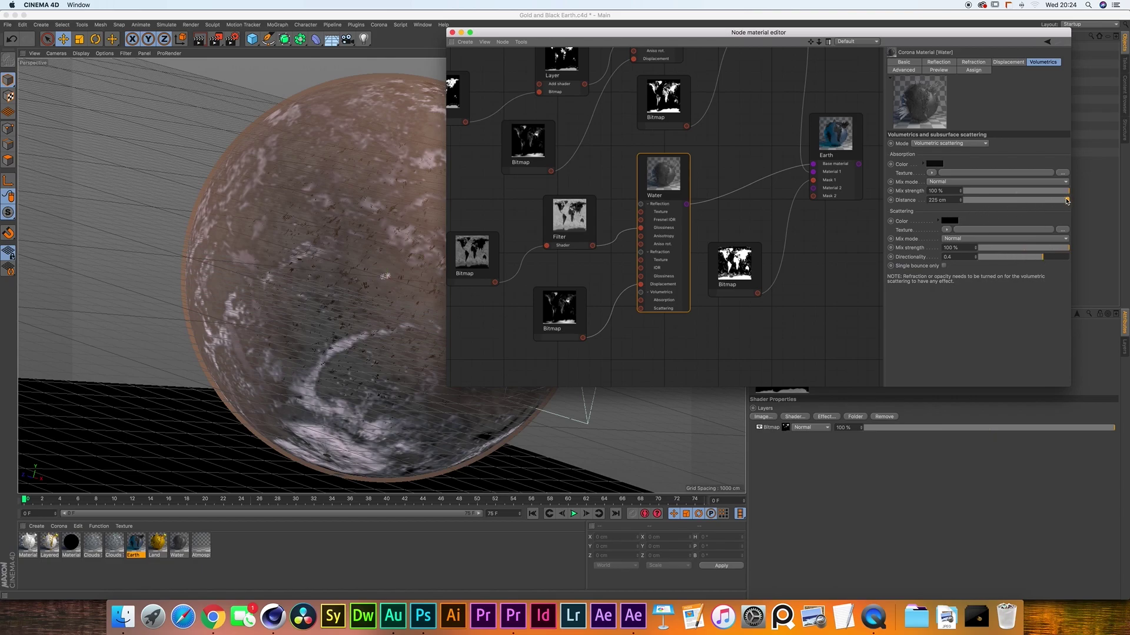
pyautogui.scroll(5, 677, 93)
pyautogui.hscroll(4, 678, 93)
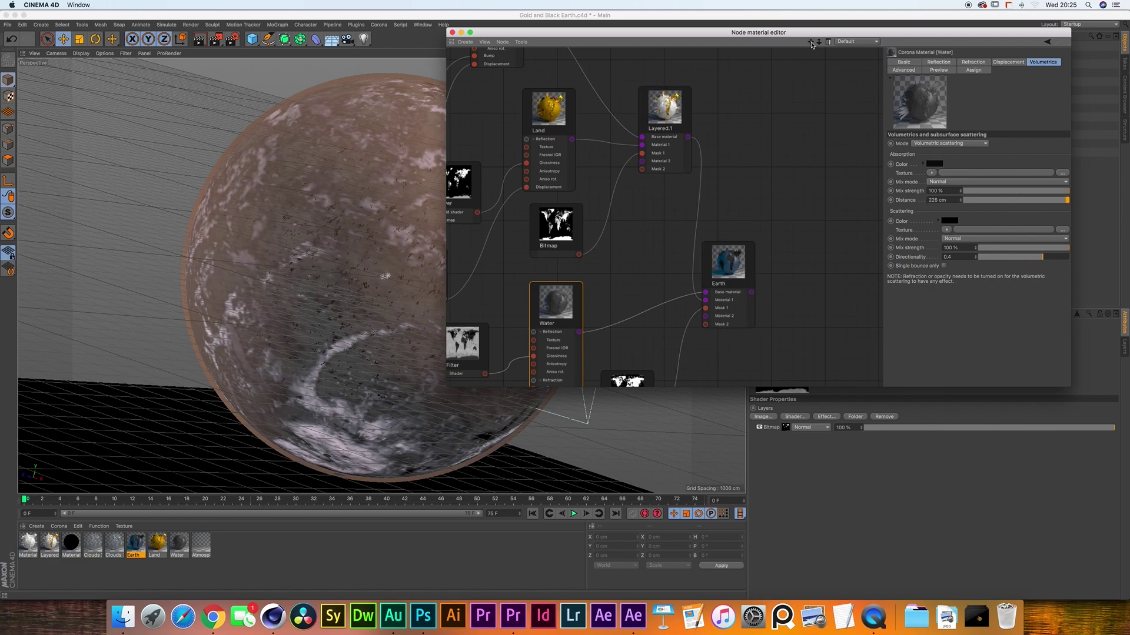
pyautogui.moveTo(811, 45); pyautogui.dragTo(818, 0)
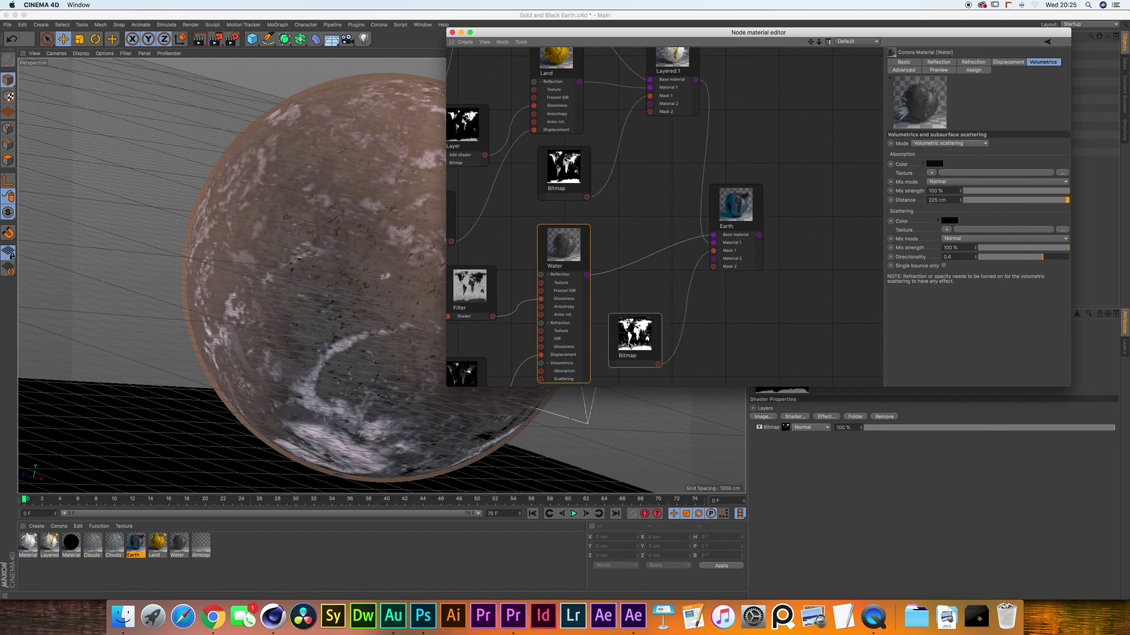